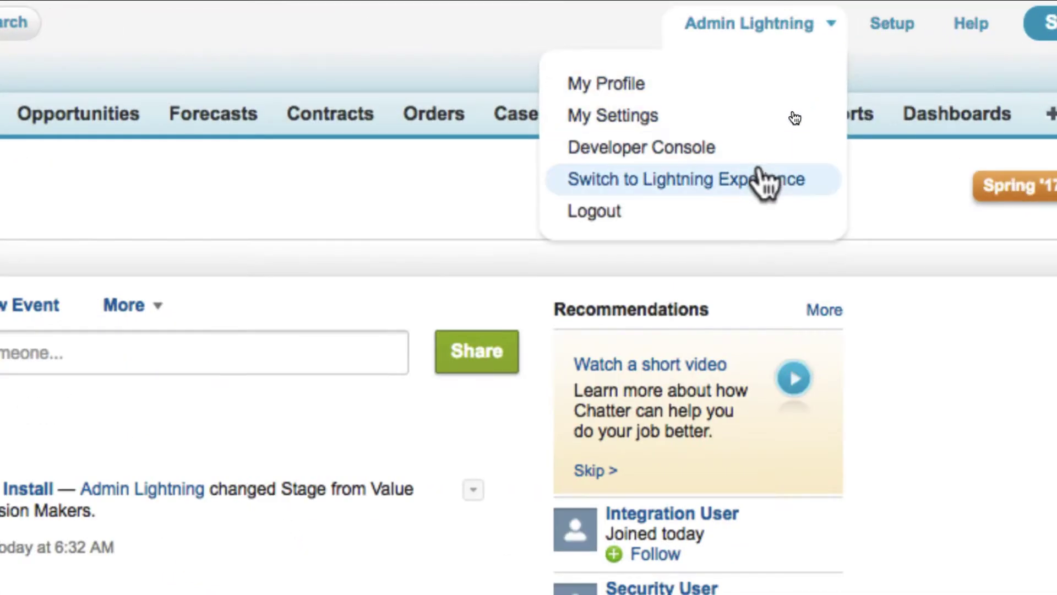
Switch to Lightning Experience and set the quarterly performance goal to 2,000,000 USD.
click(763, 179)
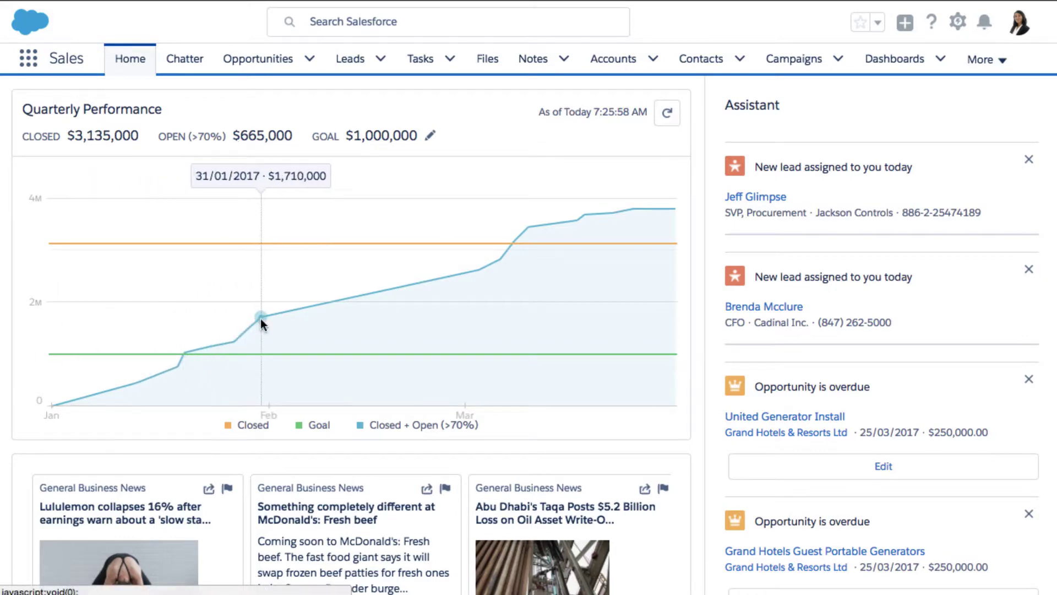
click(431, 136)
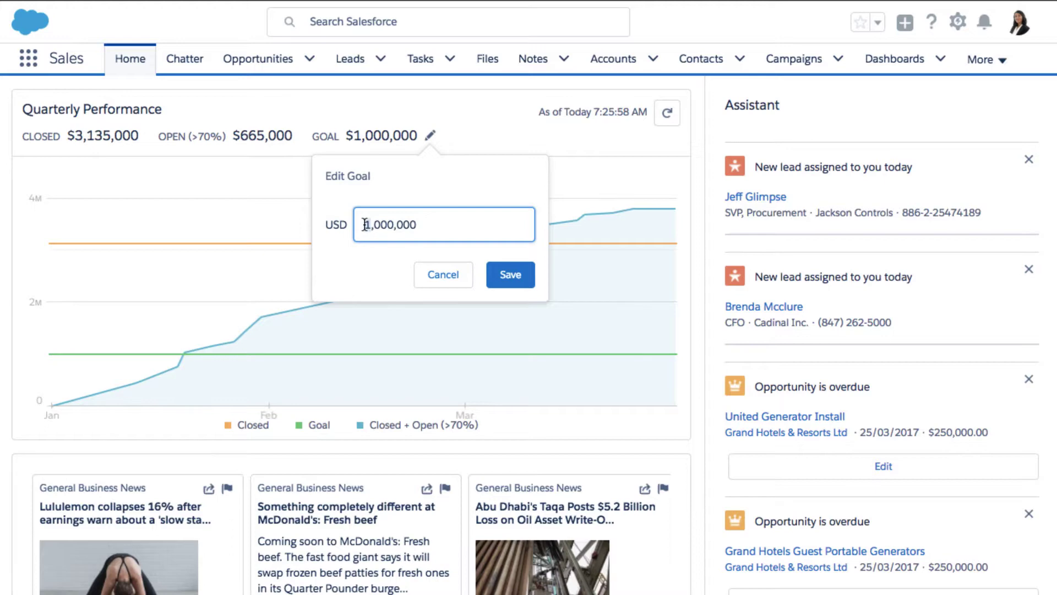
click(510, 278)
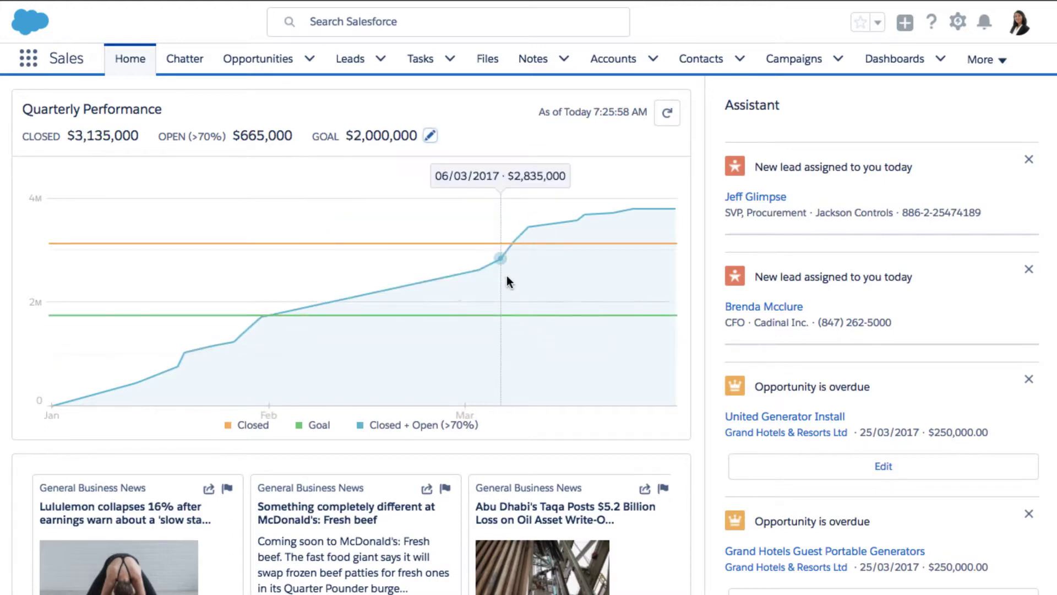
Look through the home page's news articles, upcoming events, tasks, recent records and top deals.
scroll(507, 278, down, 5)
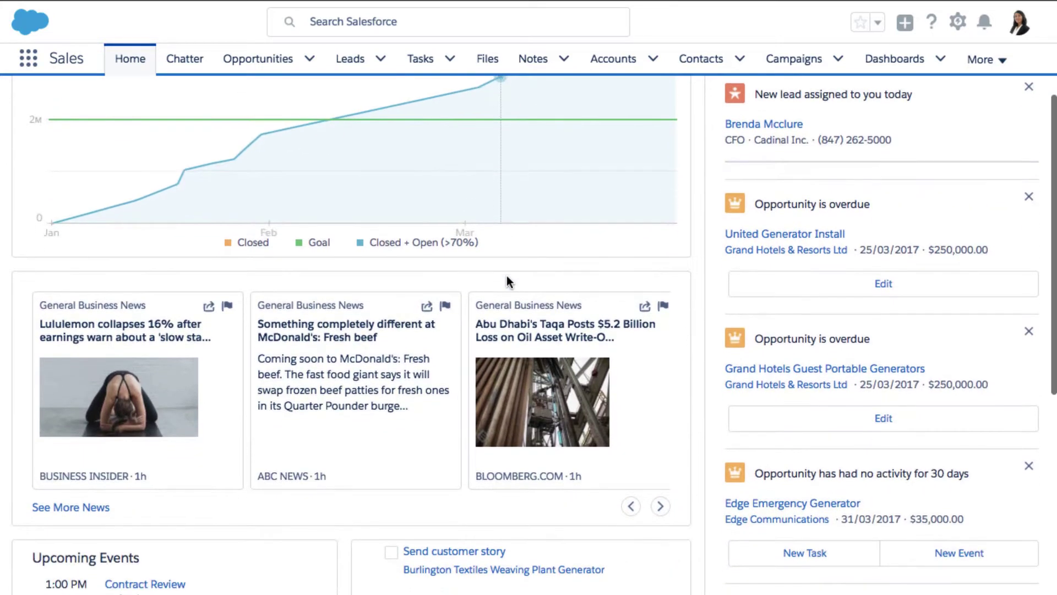
click(660, 414)
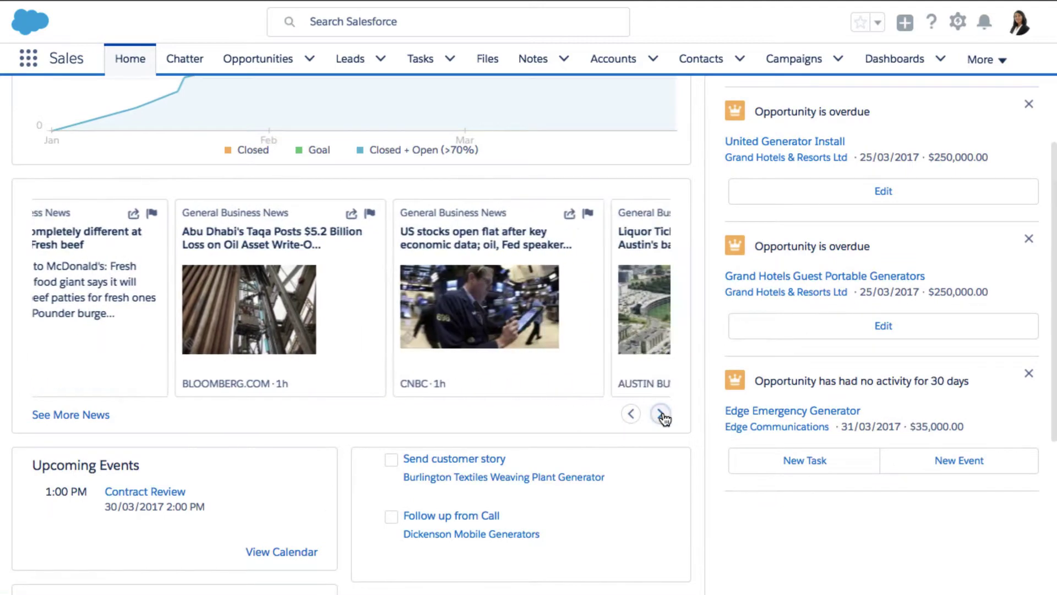
scroll(700, 442, down, 5)
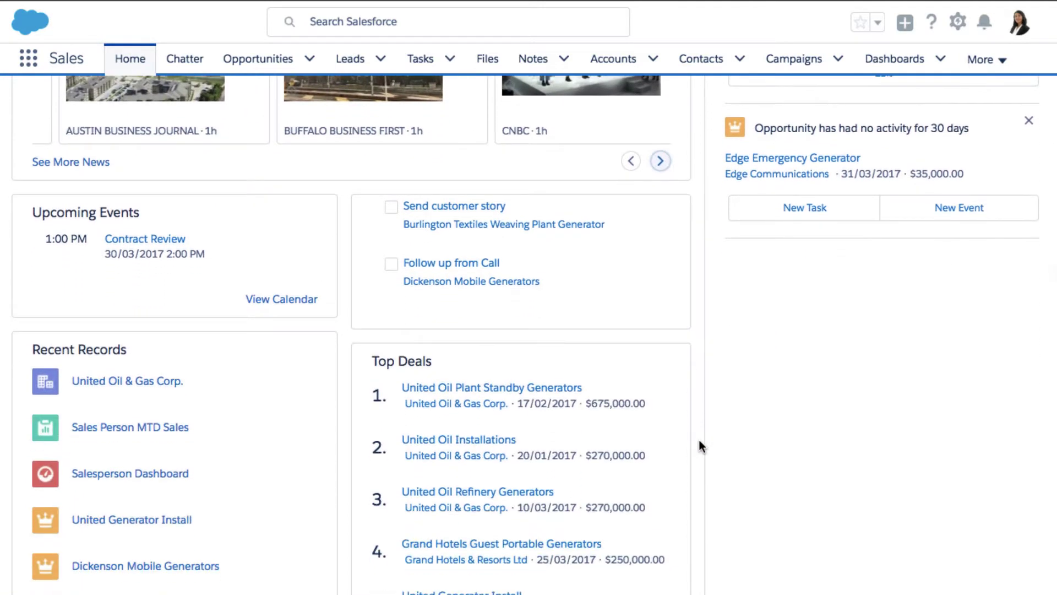
scroll(699, 445, up, 10)
scroll(698, 445, up, 1)
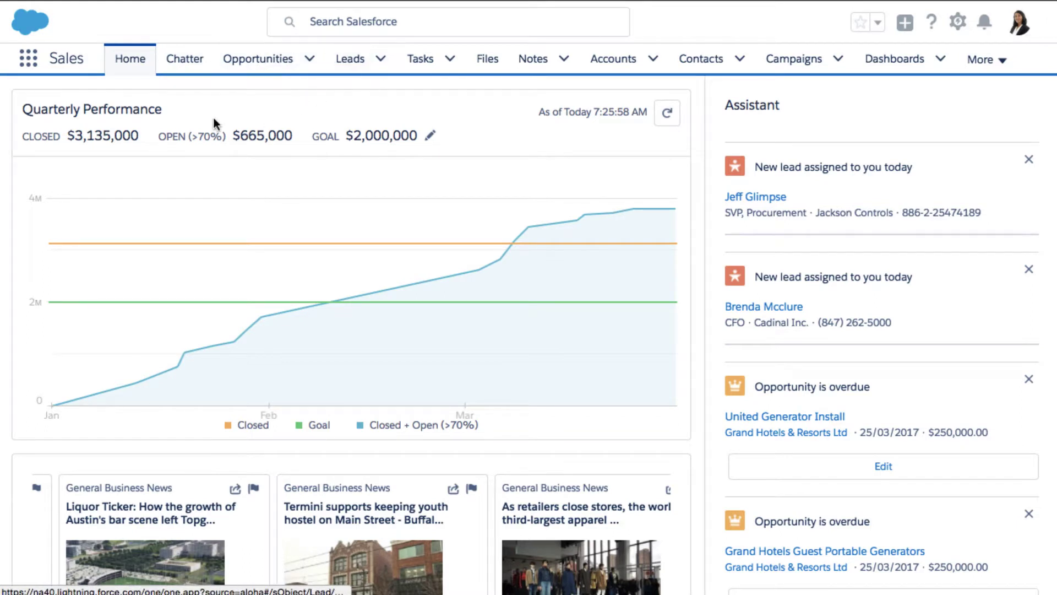
Find the Chatter item by searching the App Launcher for "chatter" and open it.
click(18, 65)
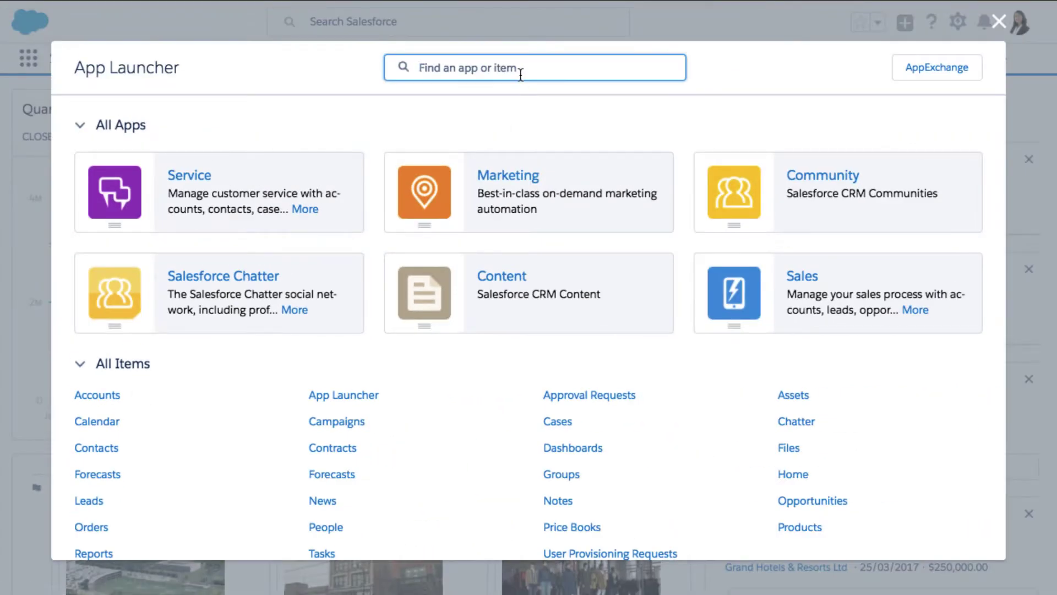
text(chatter)
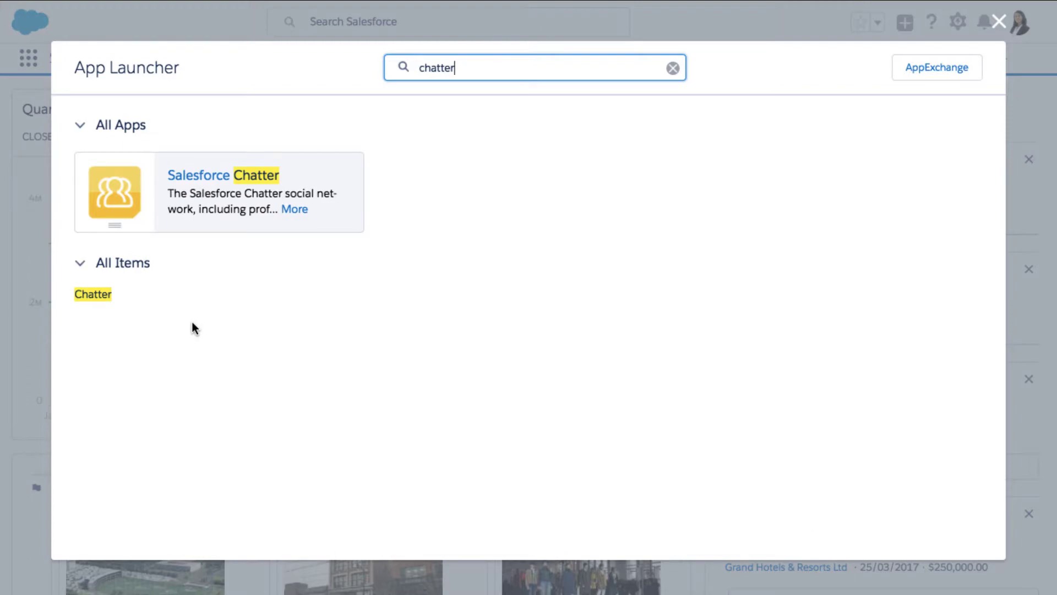
click(94, 297)
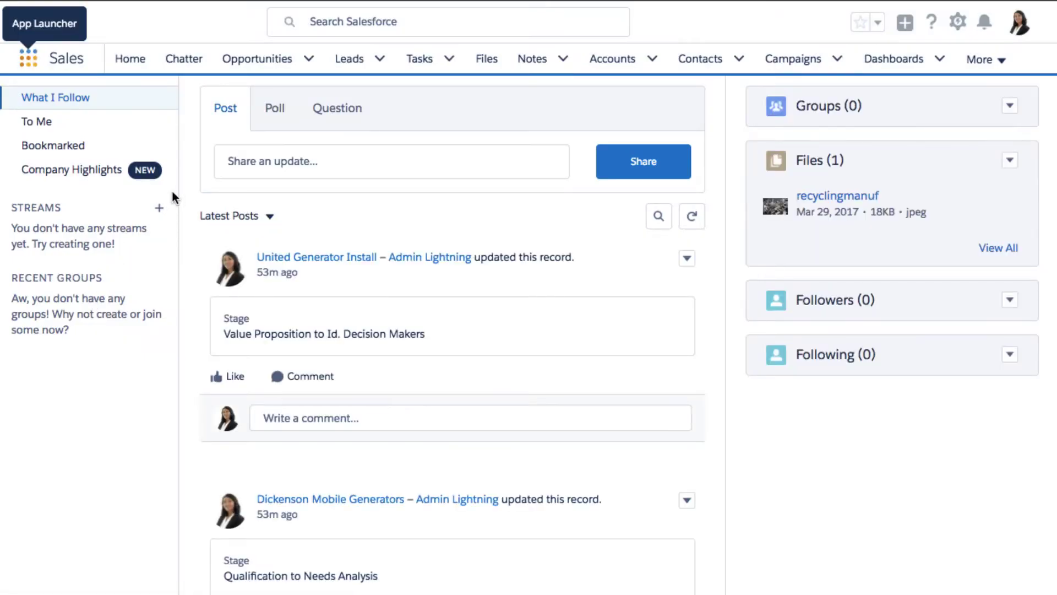
Show the Company Highlights feed and like the Express Logistics and Transport and Dickenson Mobile Generators posts.
click(53, 175)
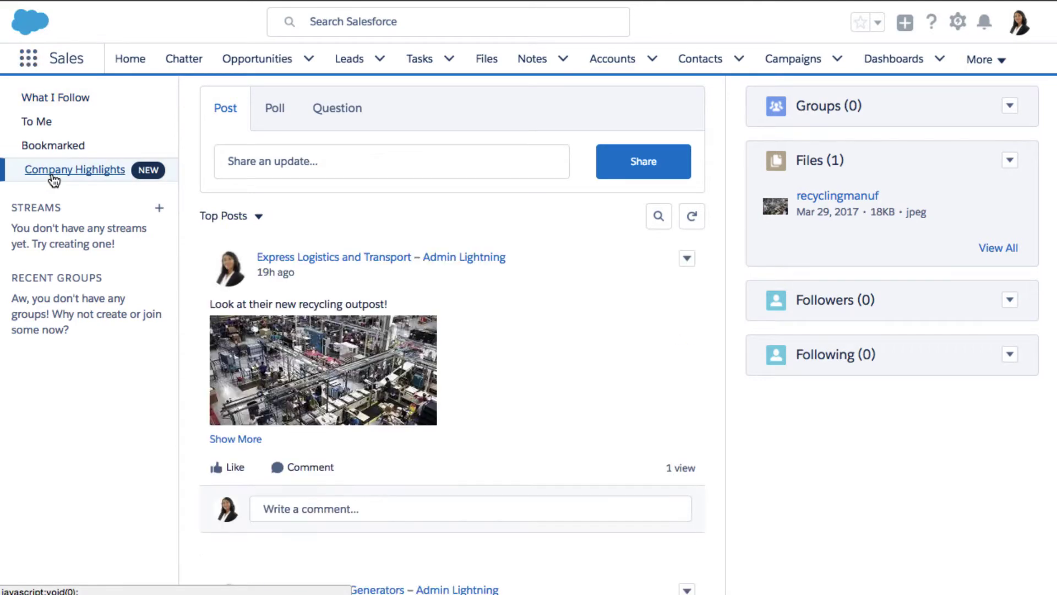
click(229, 467)
scroll(227, 465, down, 5)
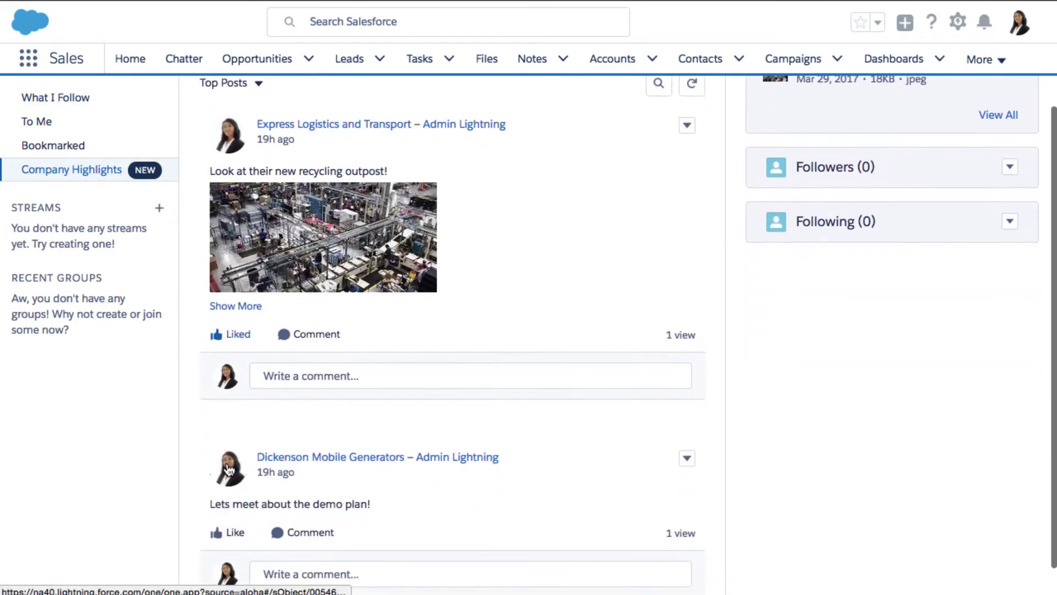
click(232, 532)
scroll(235, 536, up, 5)
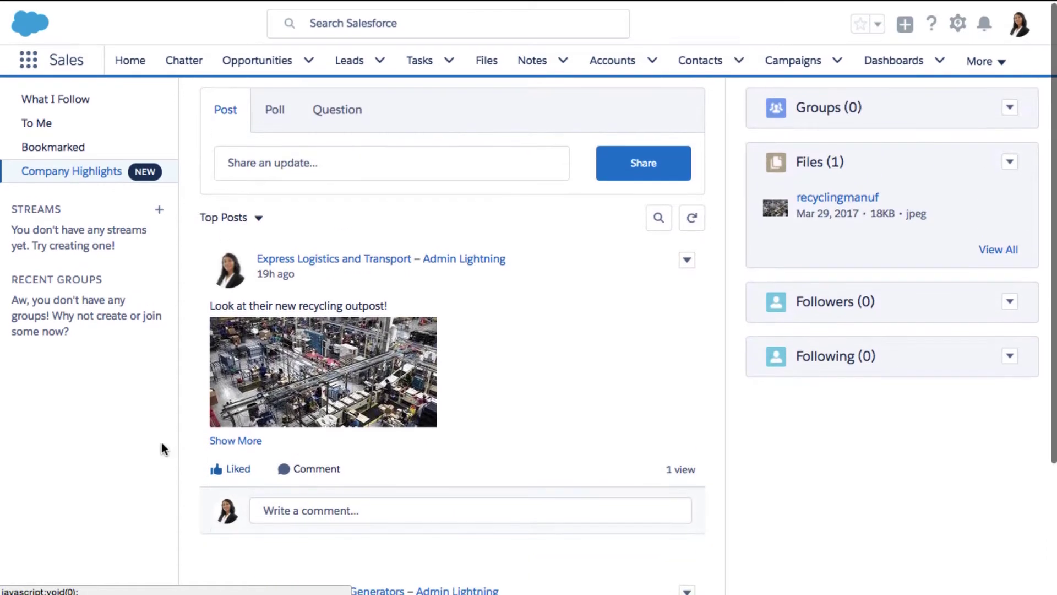
Start a new Chatter stream named "My Top Deals" and include the accounts United Oil & Gas Corp. and Dickenson plc.
click(159, 208)
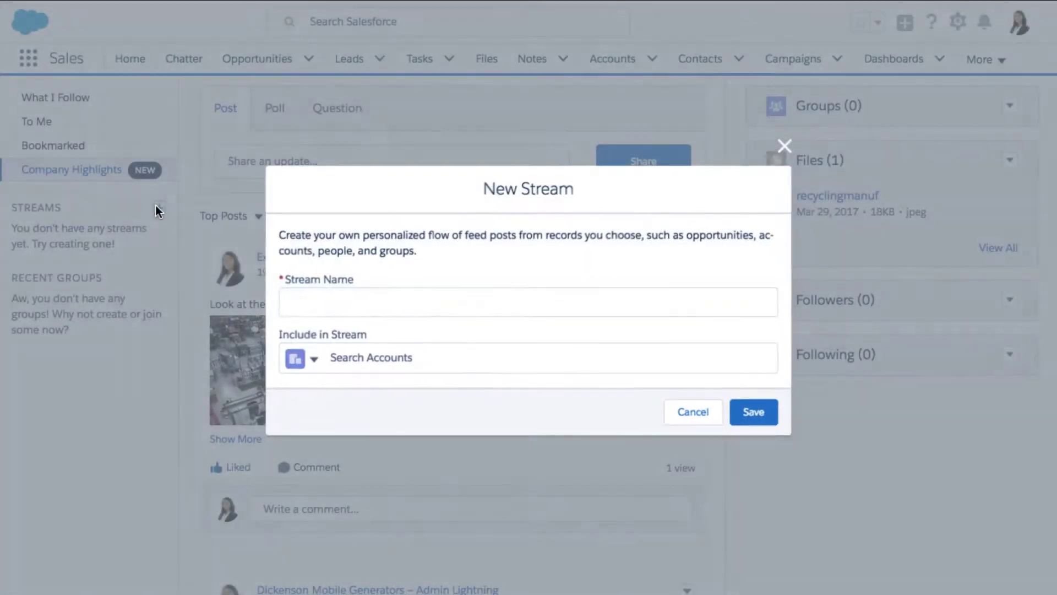
text(My Top )
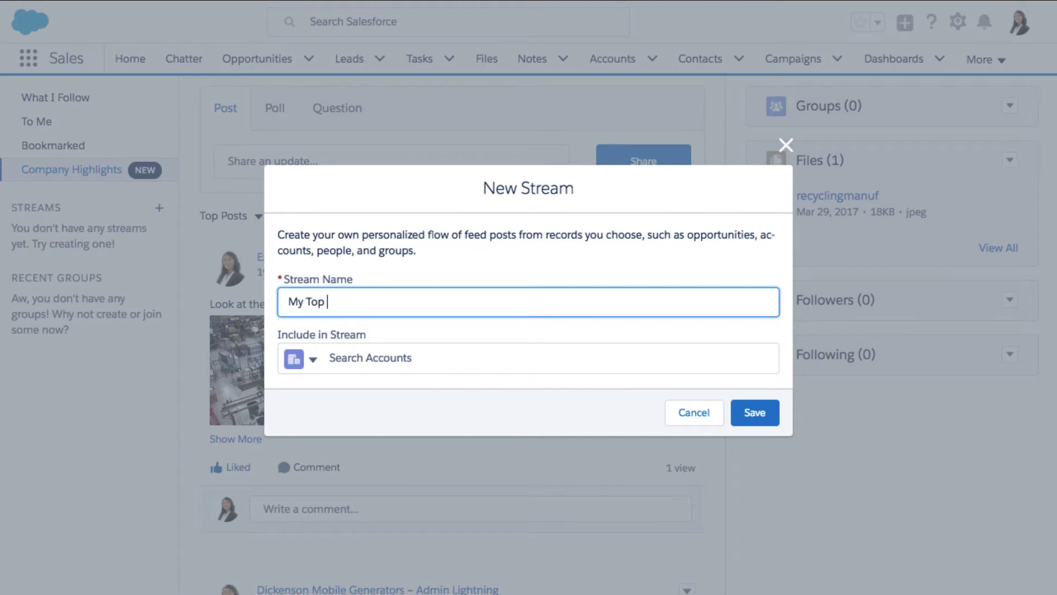
text(Deals)
key(Tab)
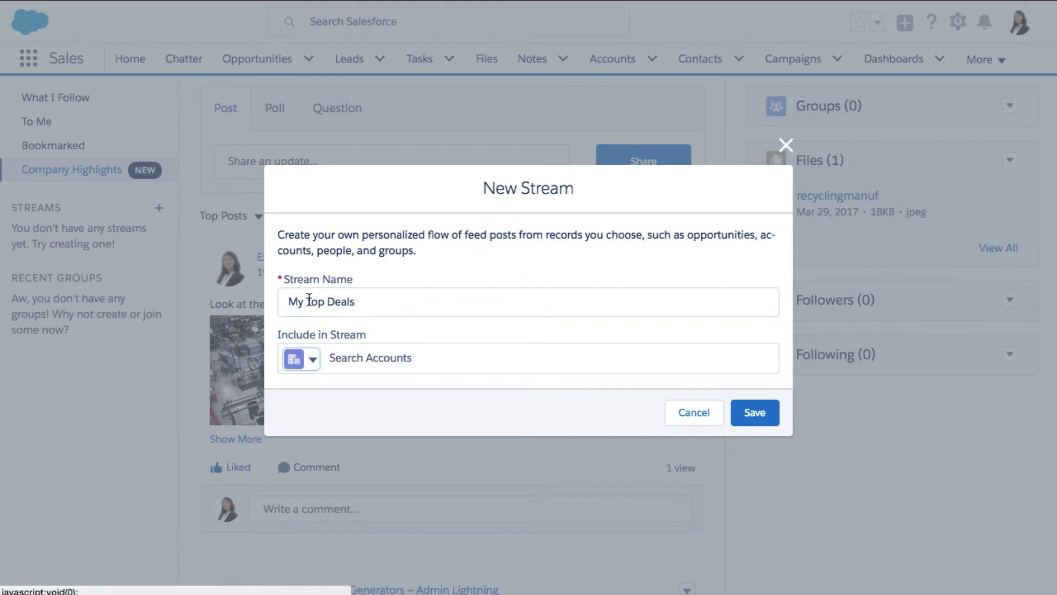
click(336, 353)
click(372, 397)
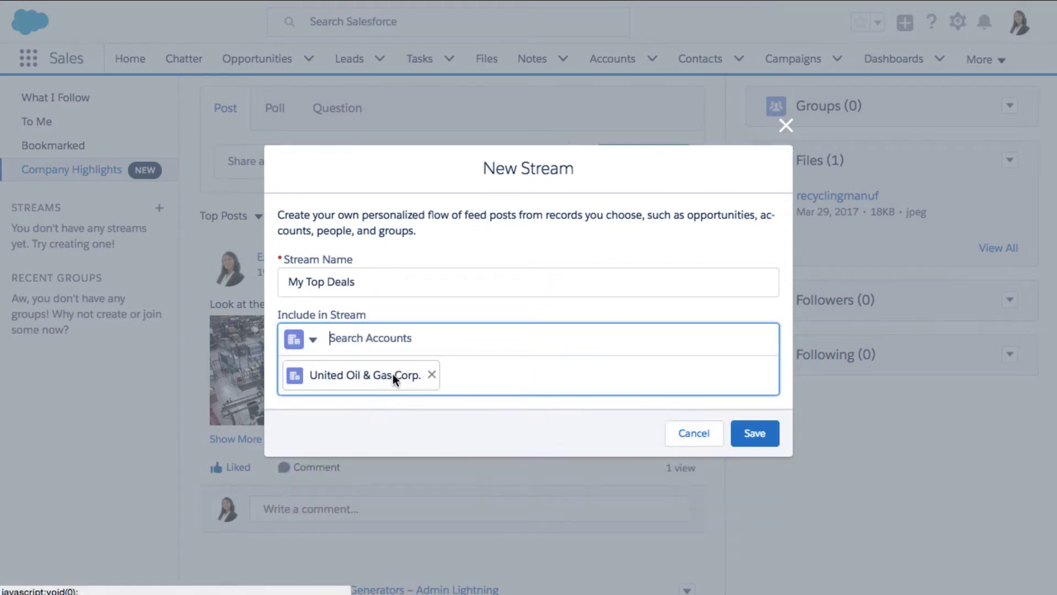
click(324, 337)
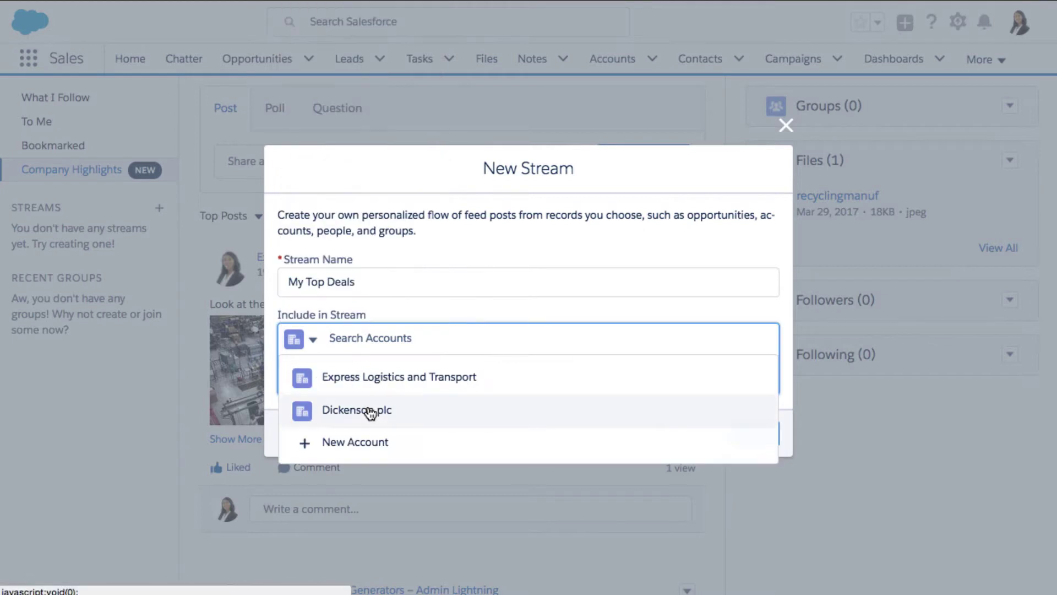
click(369, 412)
Add the opportunity United Generator Install to the stream and save it.
click(314, 339)
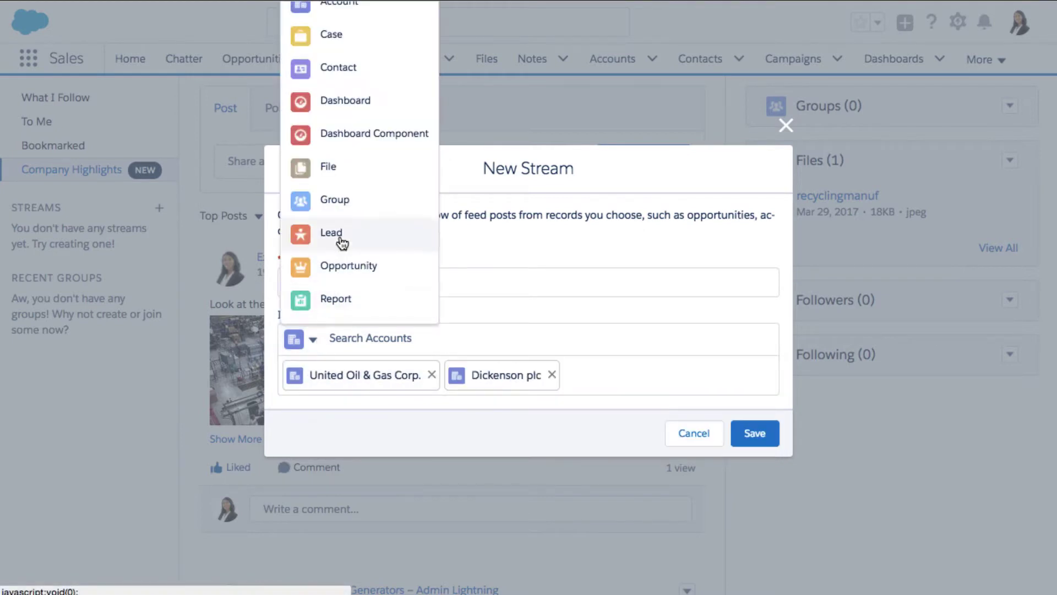
click(361, 267)
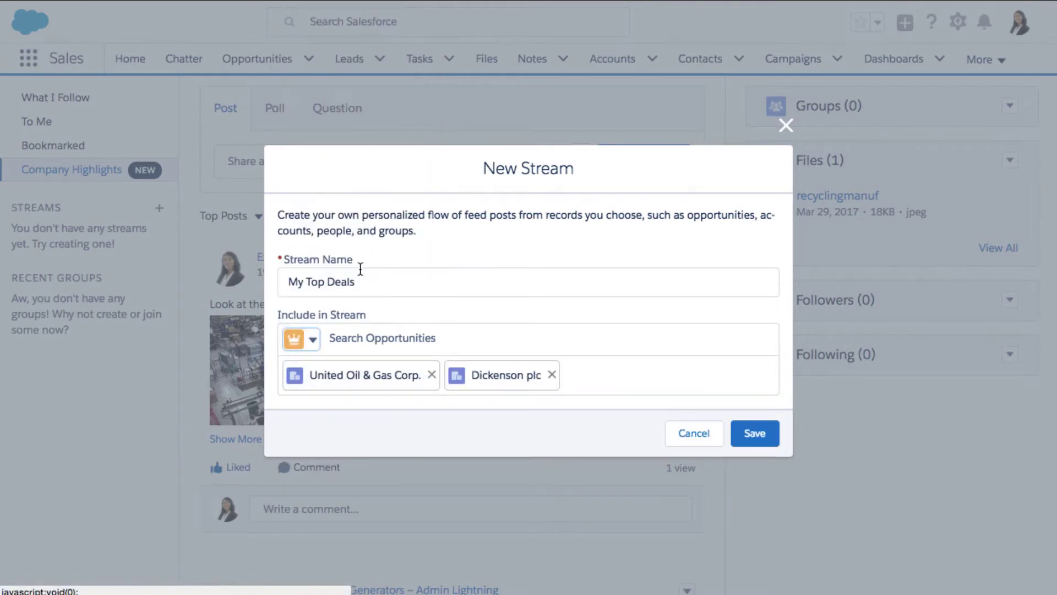
click(362, 333)
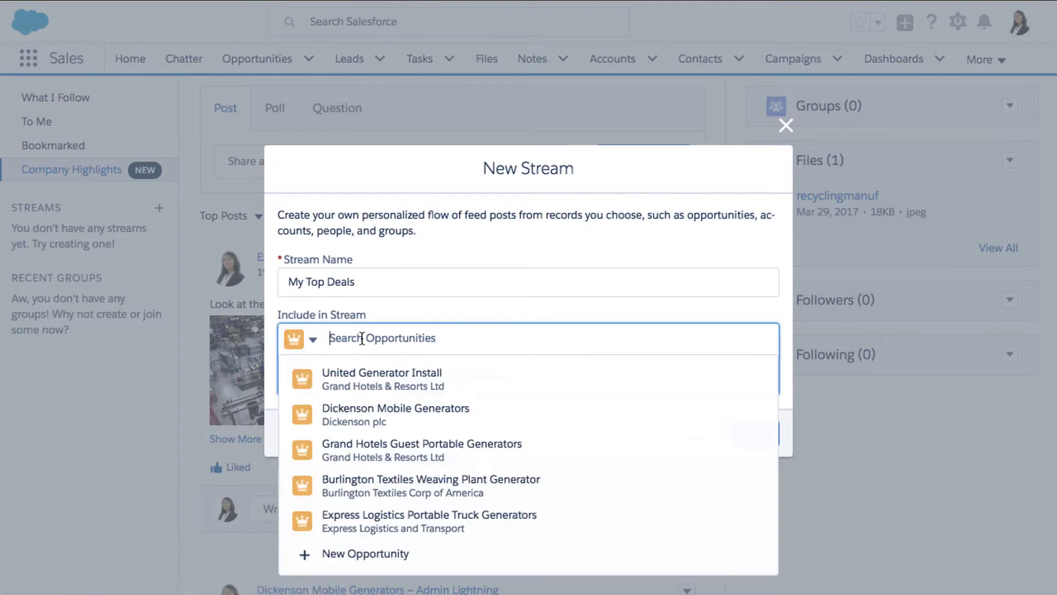
click(369, 375)
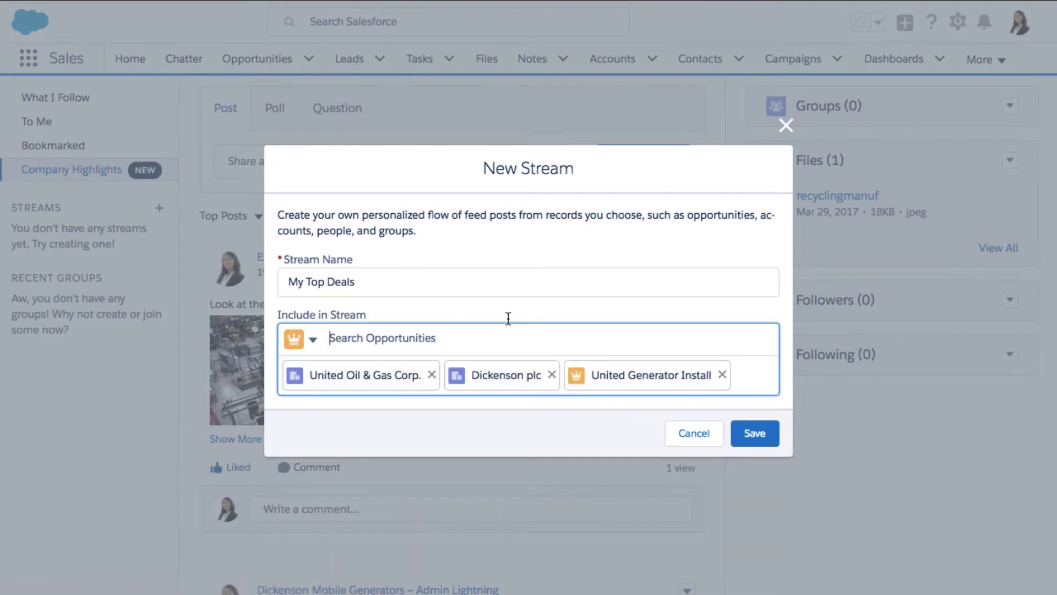
click(749, 429)
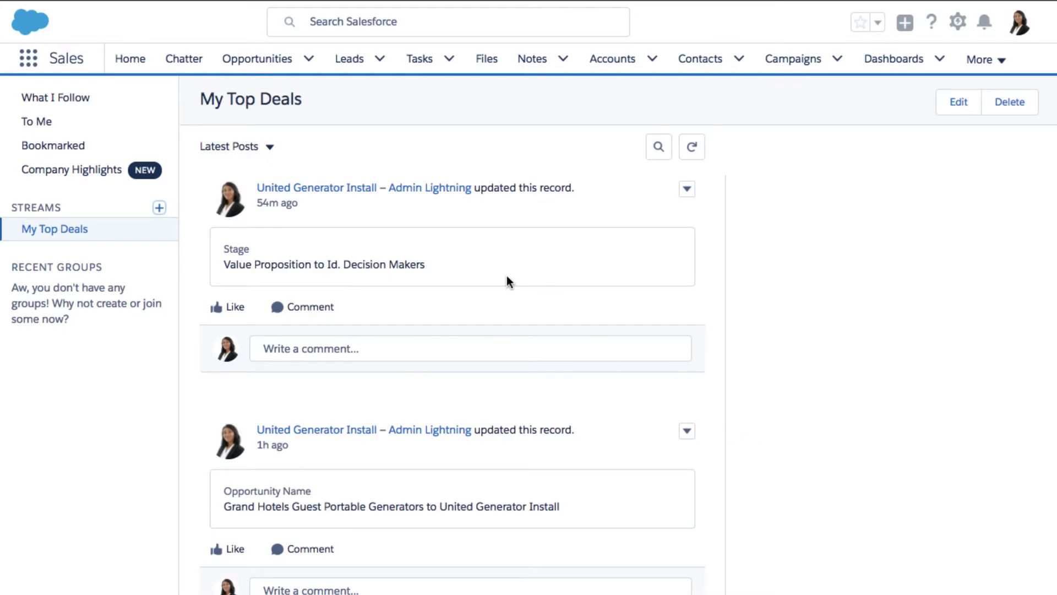
Search for "United" limited to Accounts, switch to the top results and open the United Oil & Gas Corp. account.
click(356, 21)
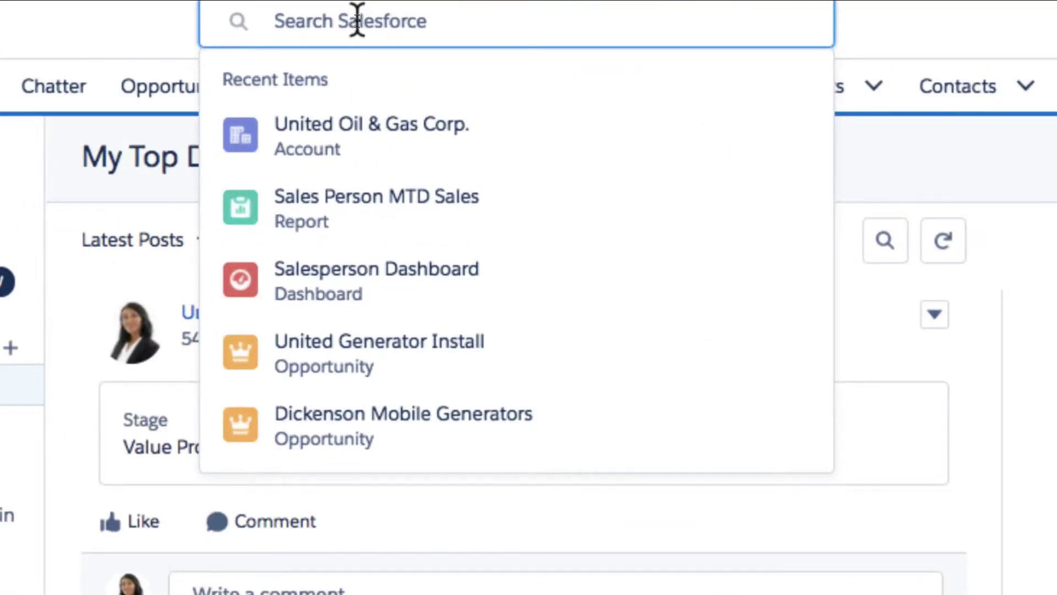
text(accounts)
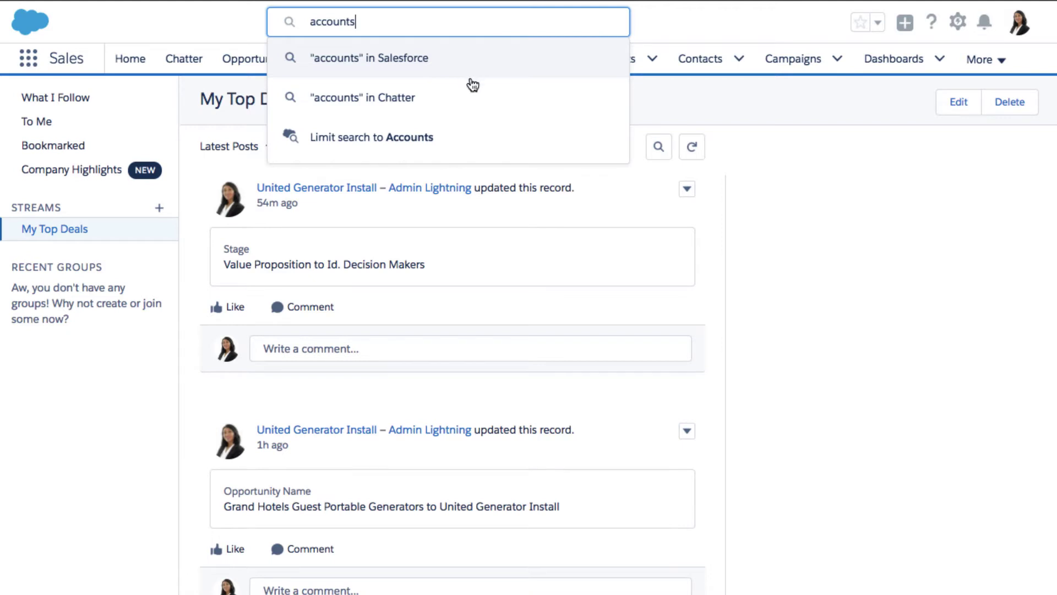
click(462, 145)
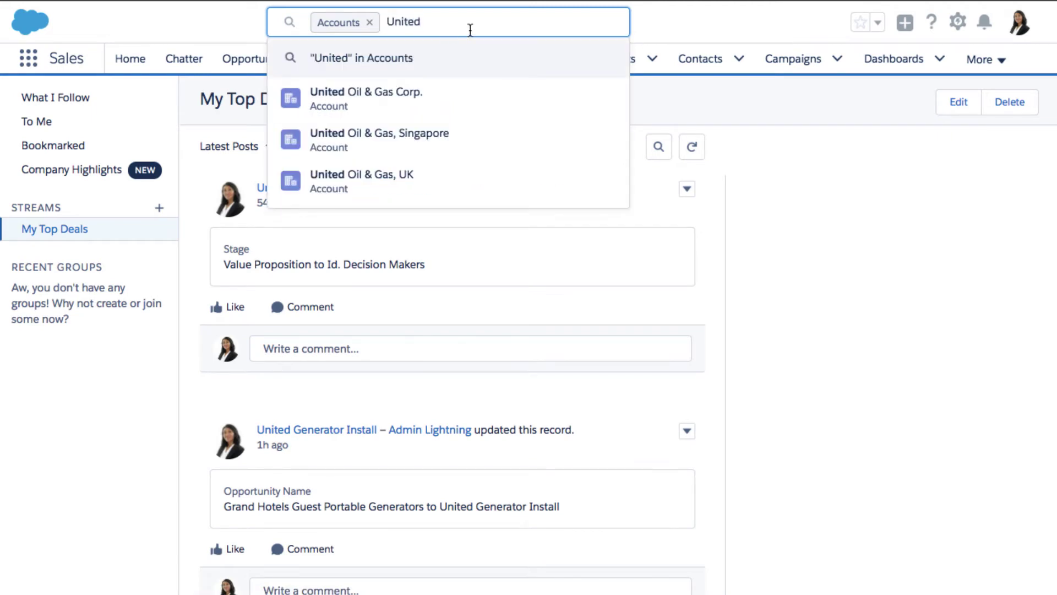
key(Return)
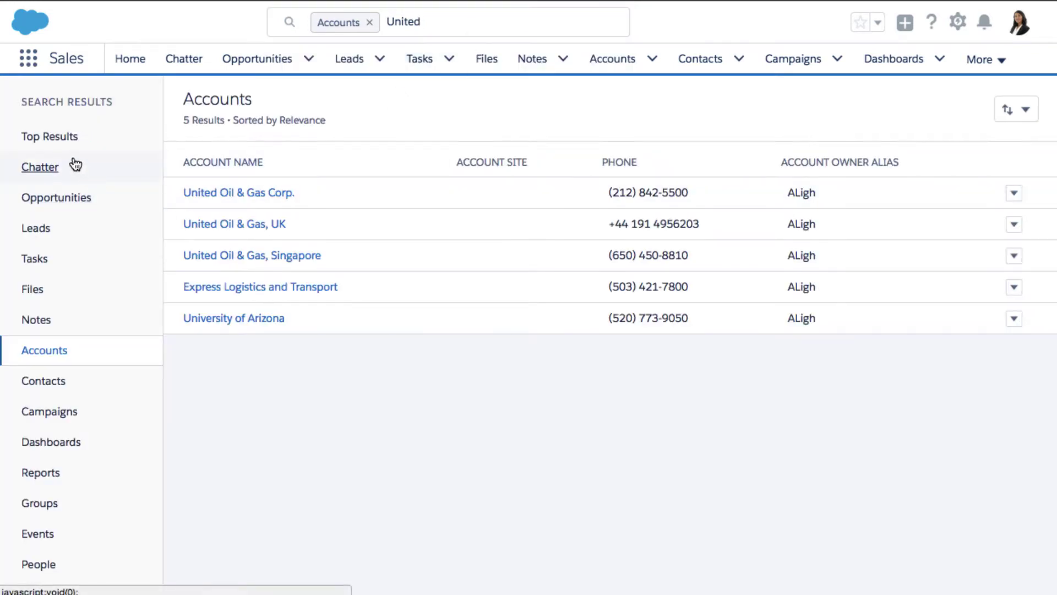
click(50, 142)
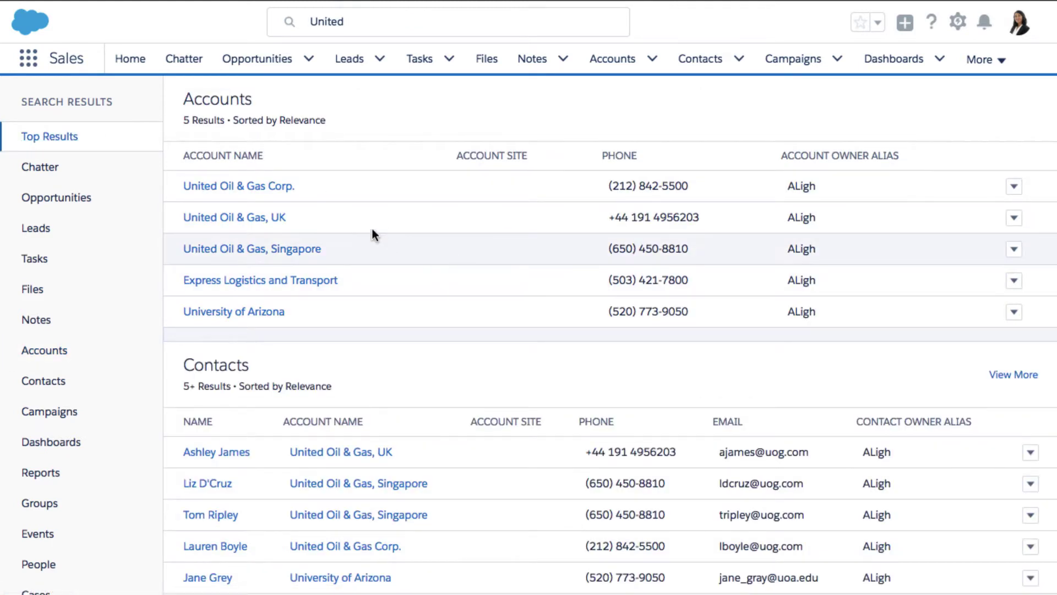
click(217, 188)
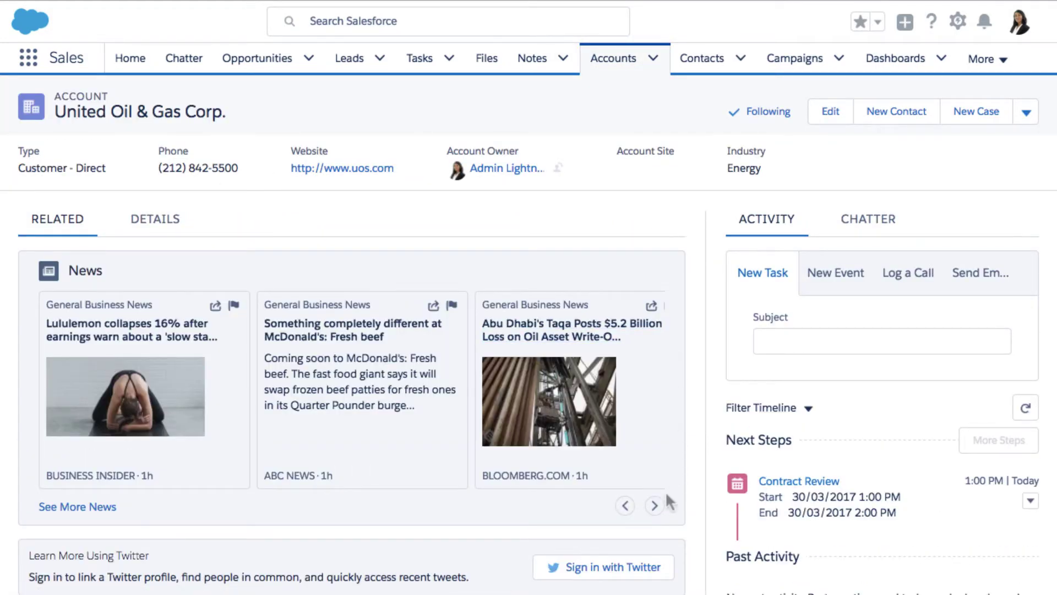
Review the account's news and its related contacts, opportunities and cases, and show the account details.
click(655, 506)
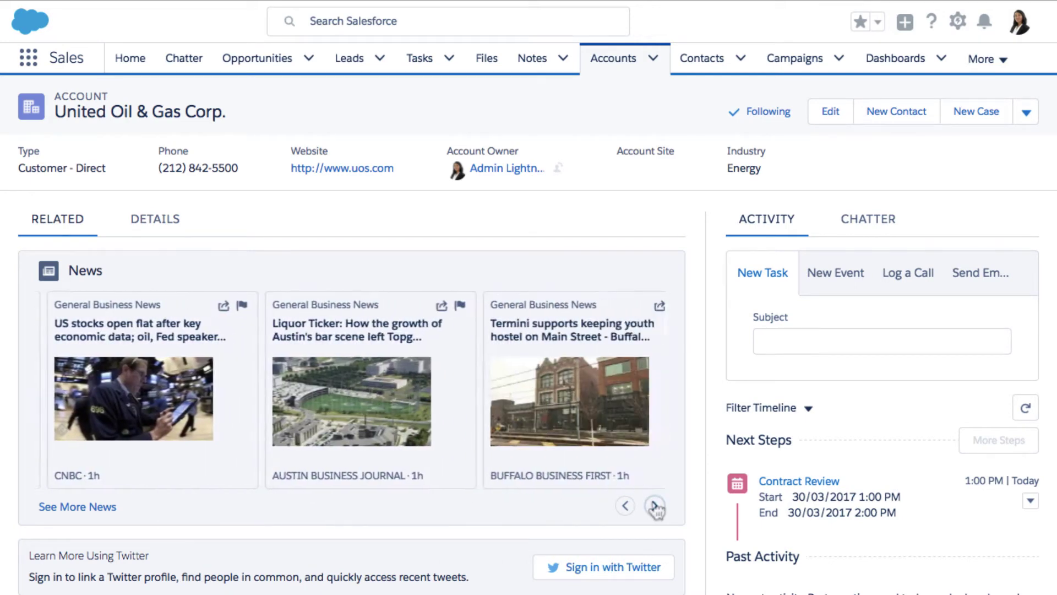
click(654, 505)
scroll(654, 502, down, 6)
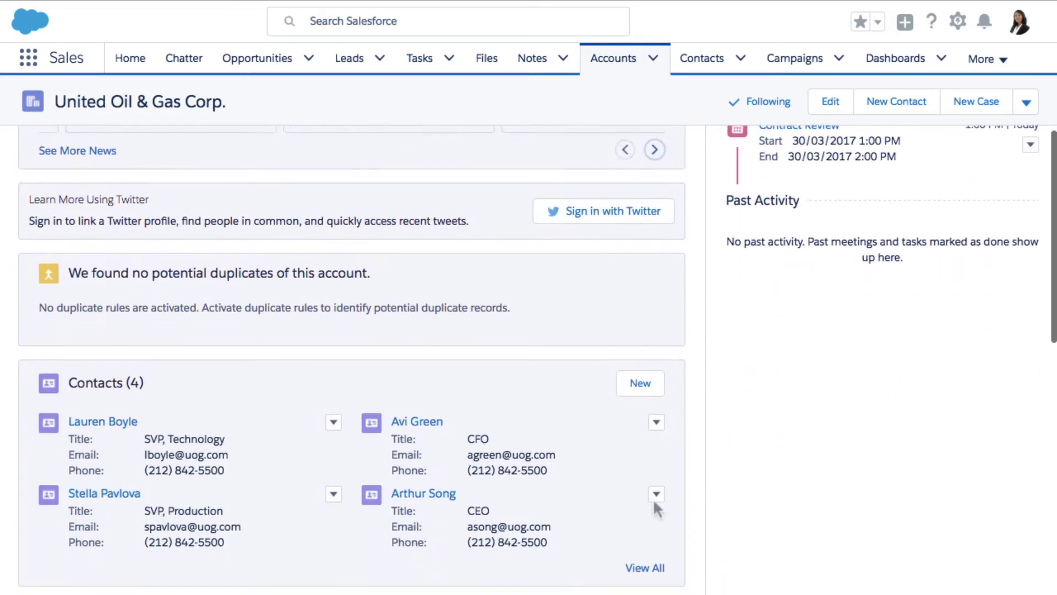
scroll(654, 502, down, 8)
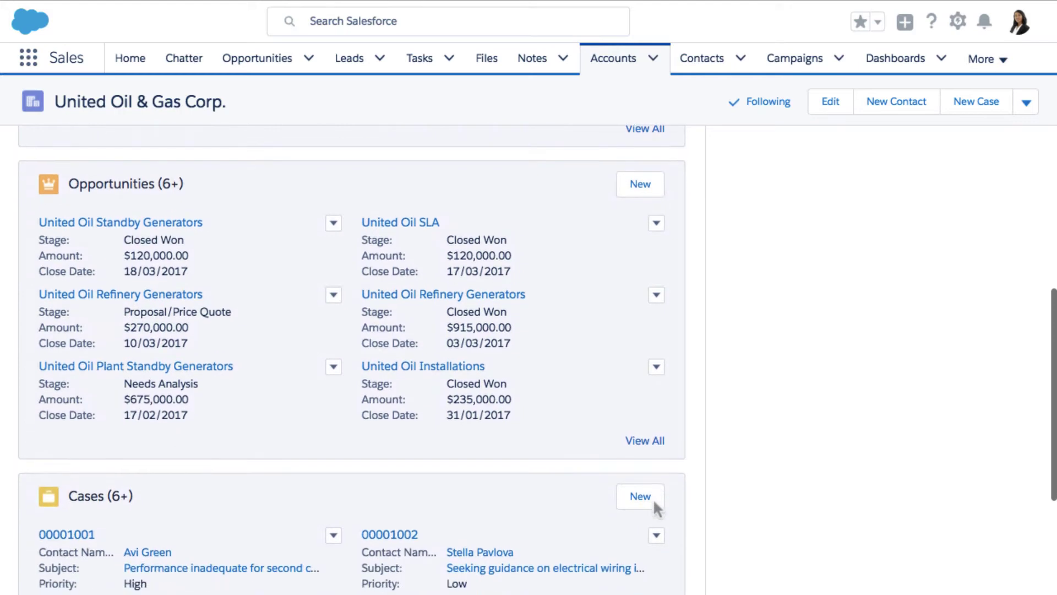
scroll(654, 502, up, 12)
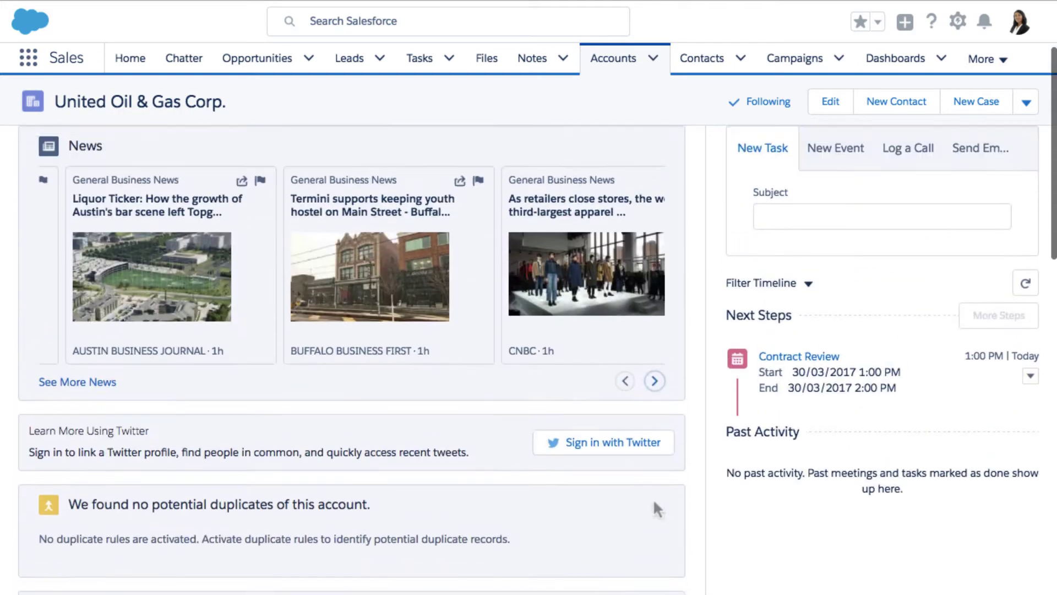
scroll(654, 502, up, 2)
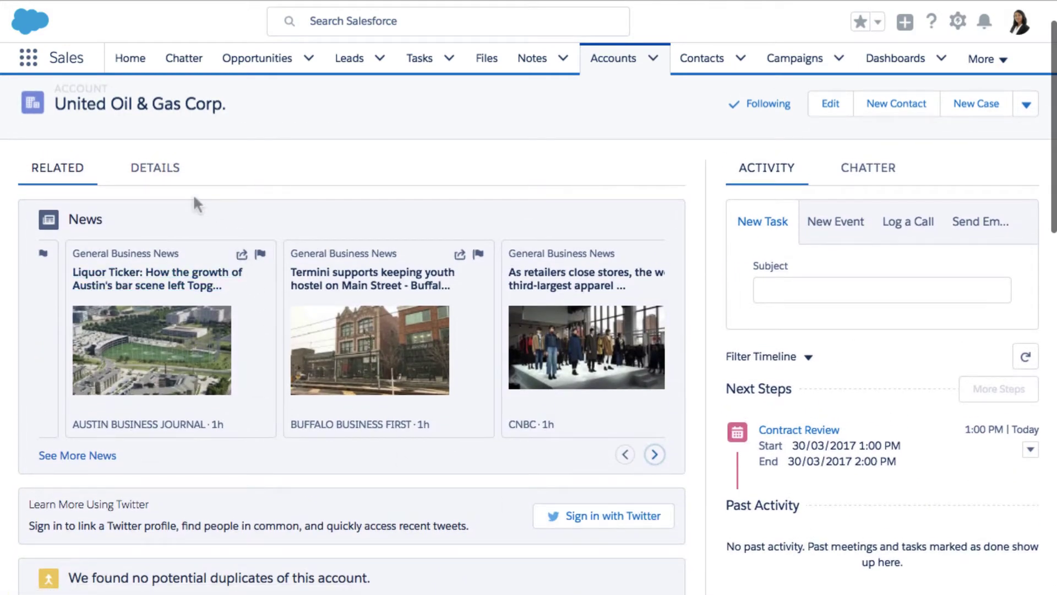
scroll(196, 204, up, 1)
click(160, 219)
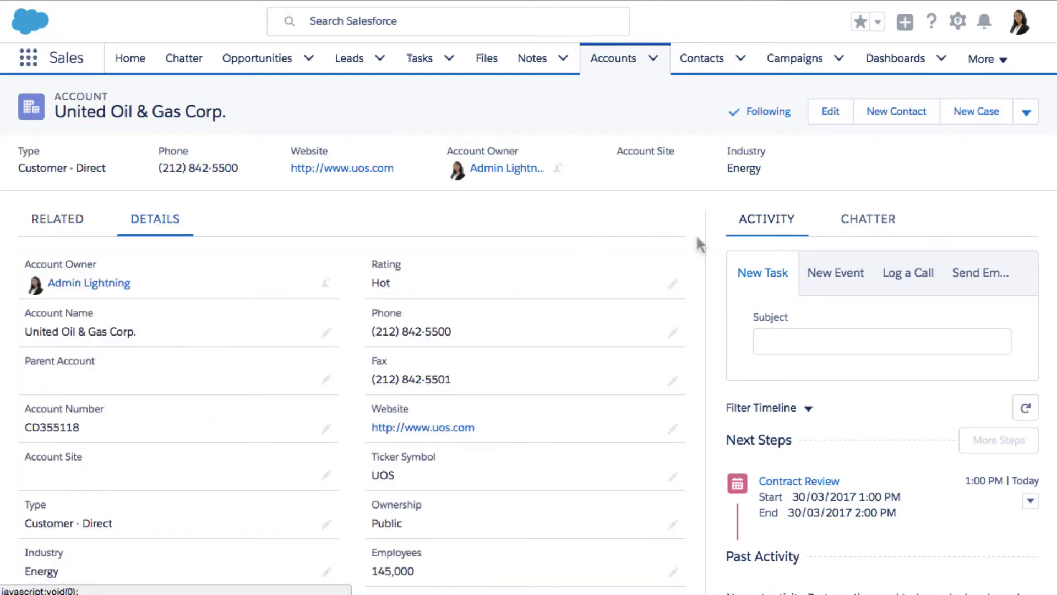
Add the United Oil & Gas Corp. account to the favorites and move it to the first place in the favorites list.
click(859, 22)
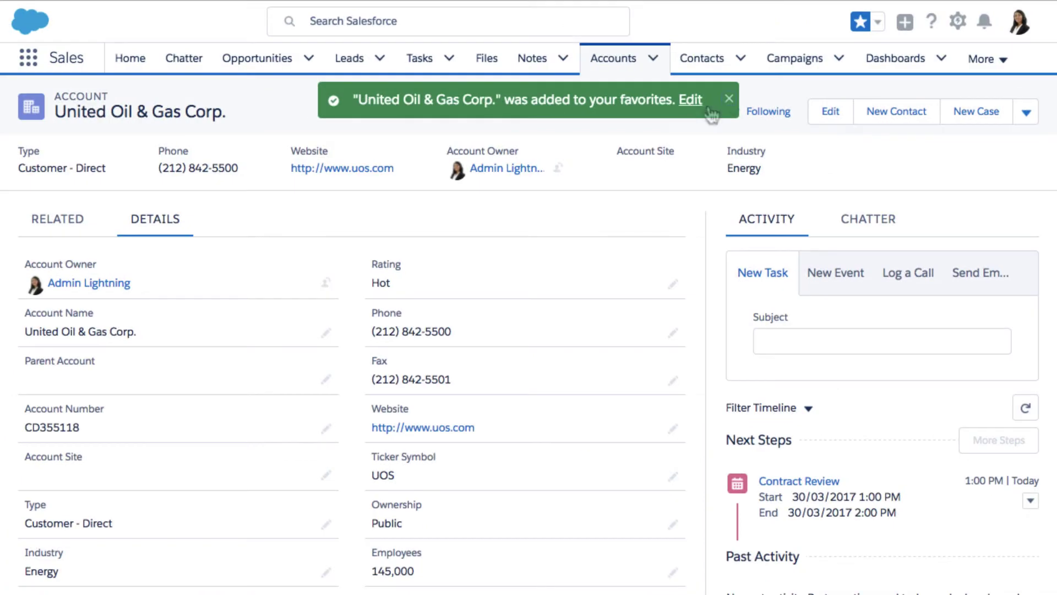
click(879, 25)
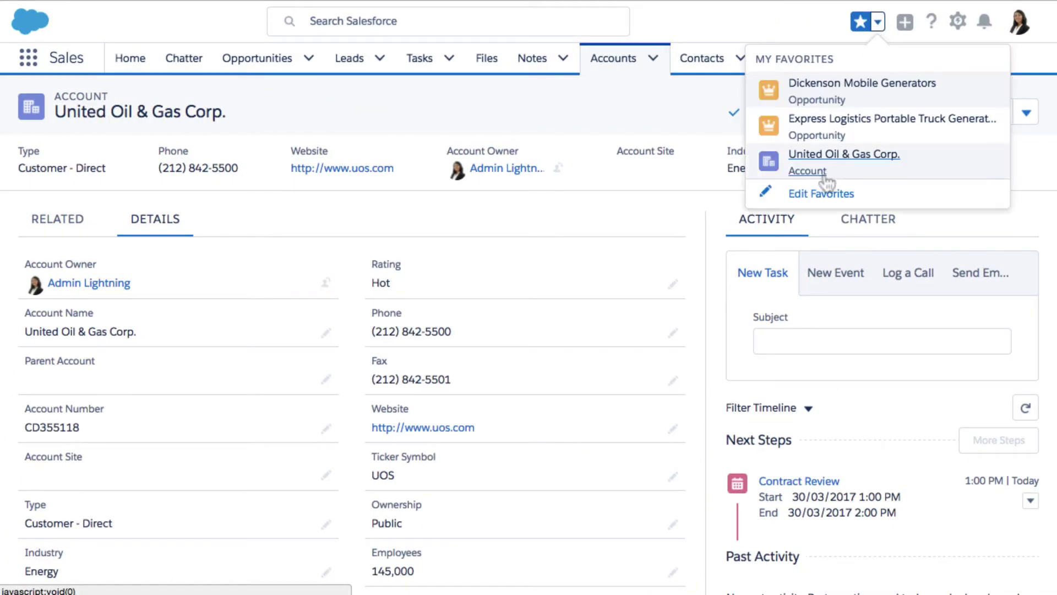
click(823, 194)
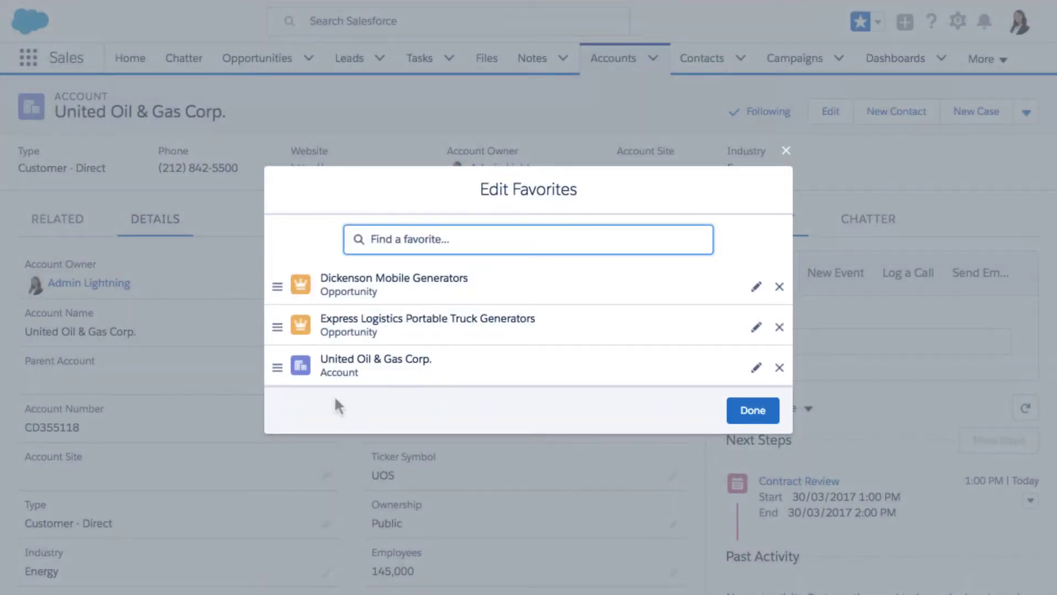
drag(278, 367, 278, 245)
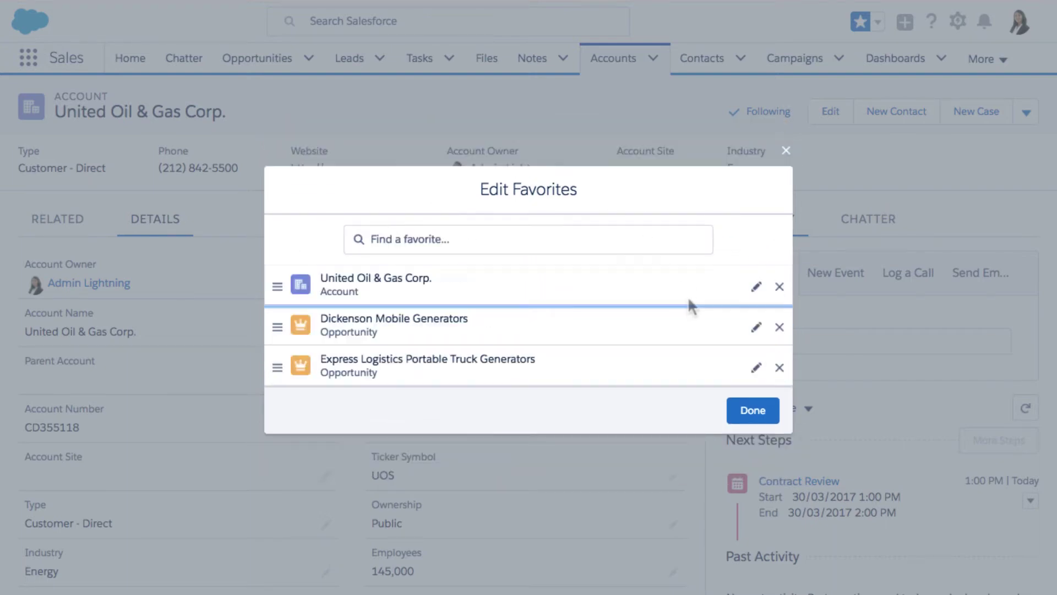
click(753, 410)
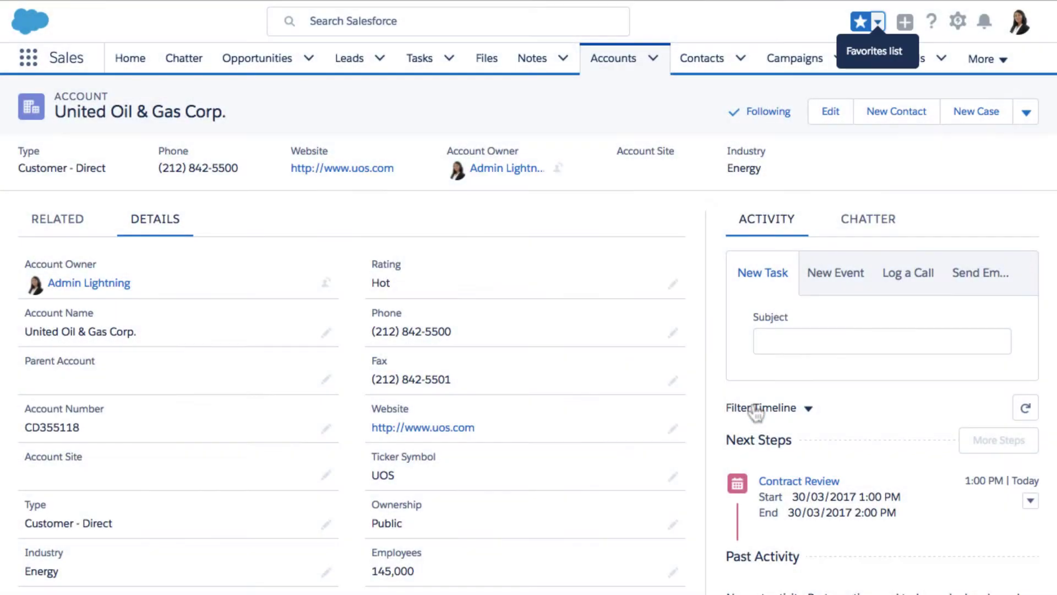
Start a new email with the subject "Following up on our meeting" and add the contact as recipient.
click(905, 24)
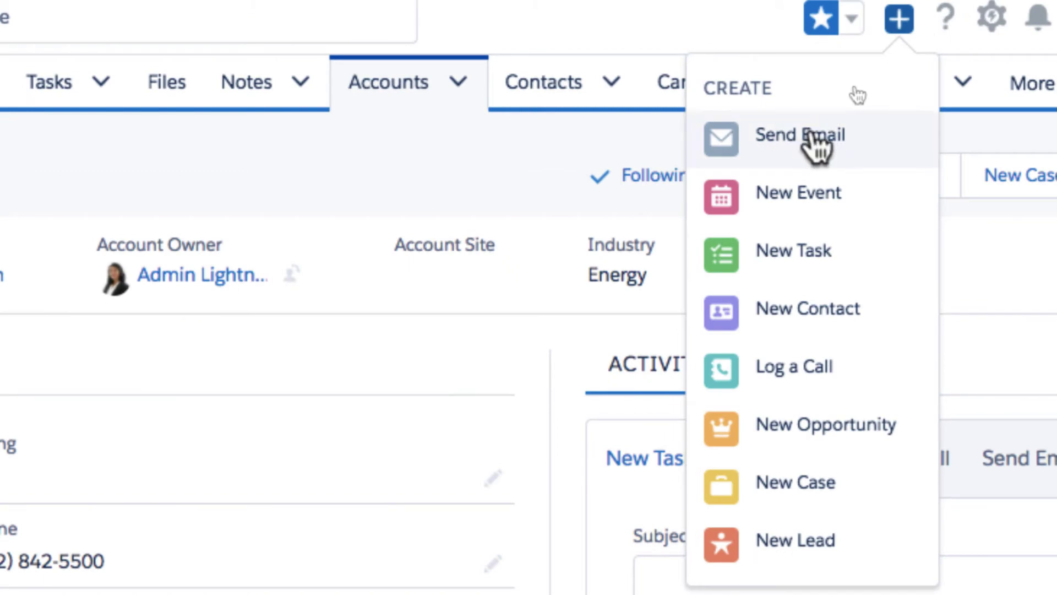
click(817, 144)
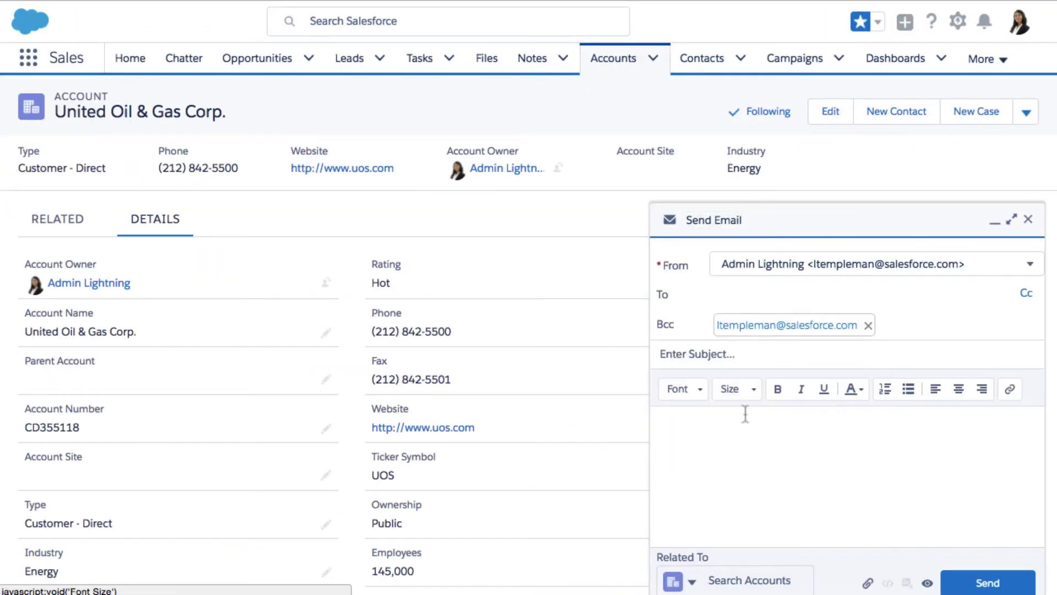
click(719, 354)
text(Fol)
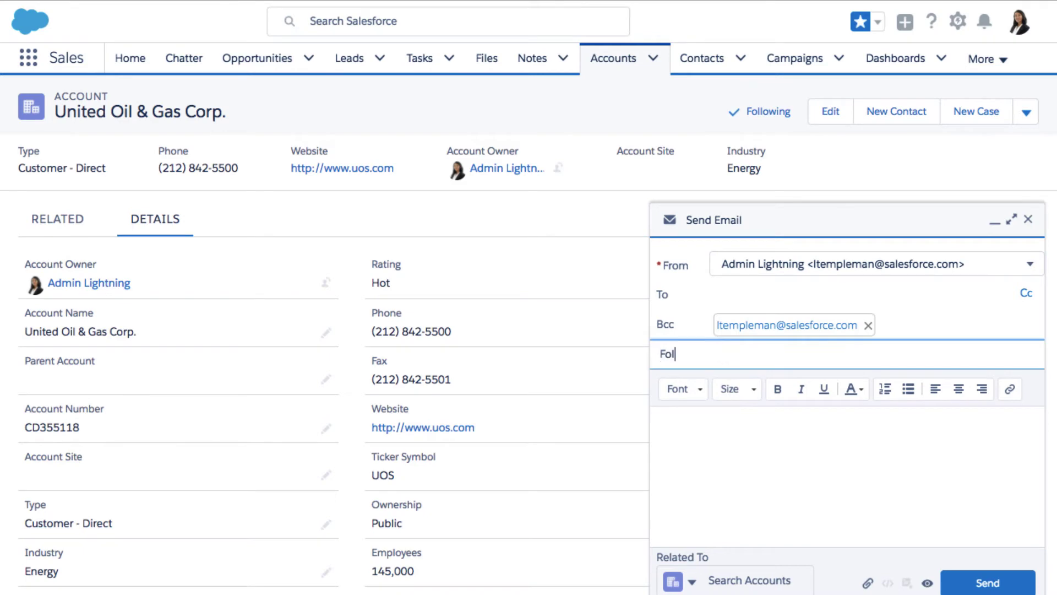
text(lowing up on our meeting)
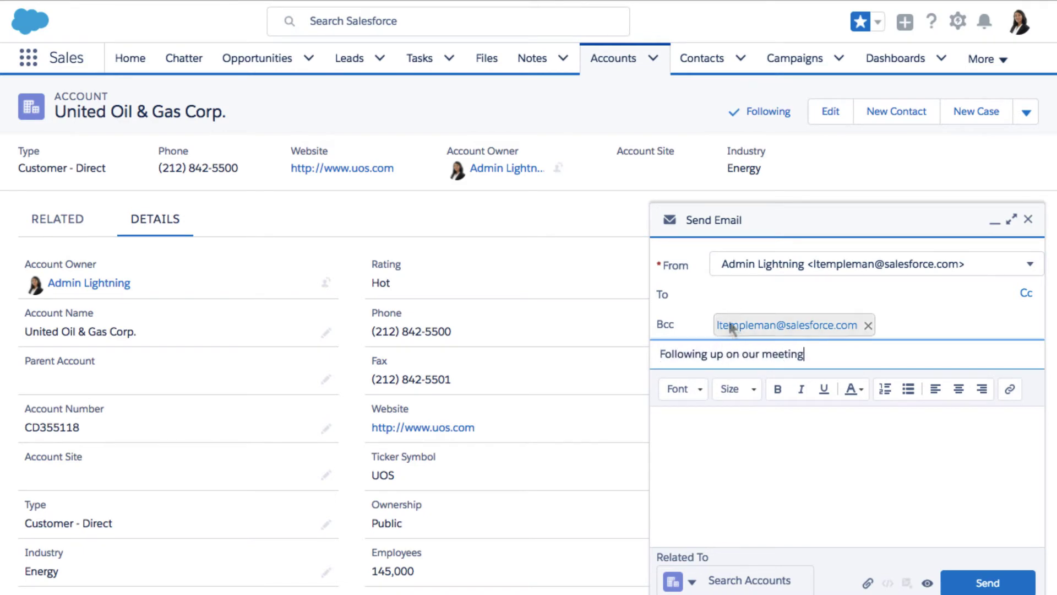
click(727, 294)
text(la)
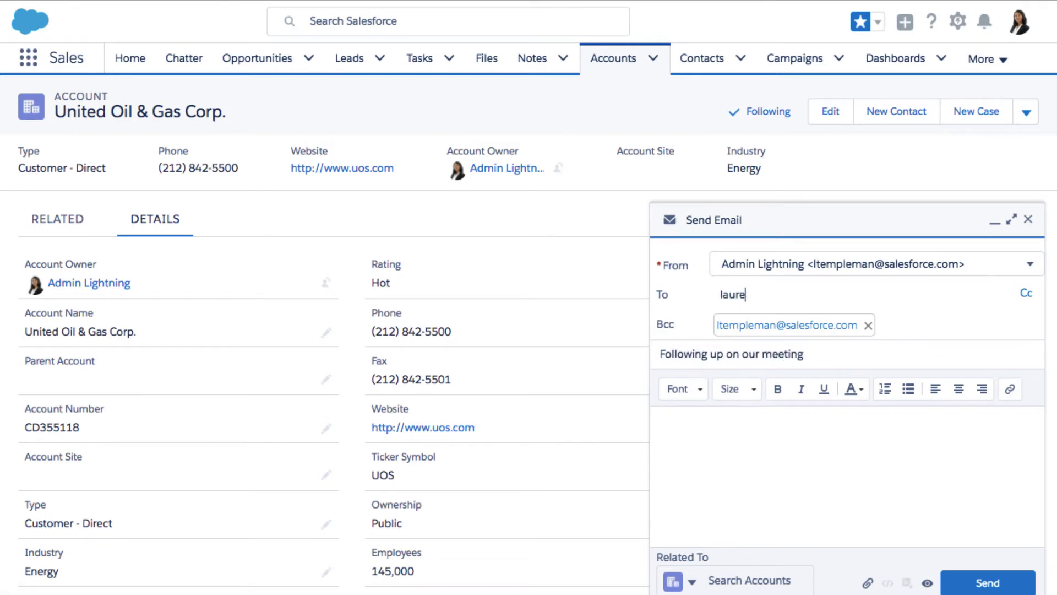
text(ure)
click(751, 342)
Write "Here is the info you requested!" in the email, relate it to the account United Oil & Gas Corp. and send it.
click(734, 453)
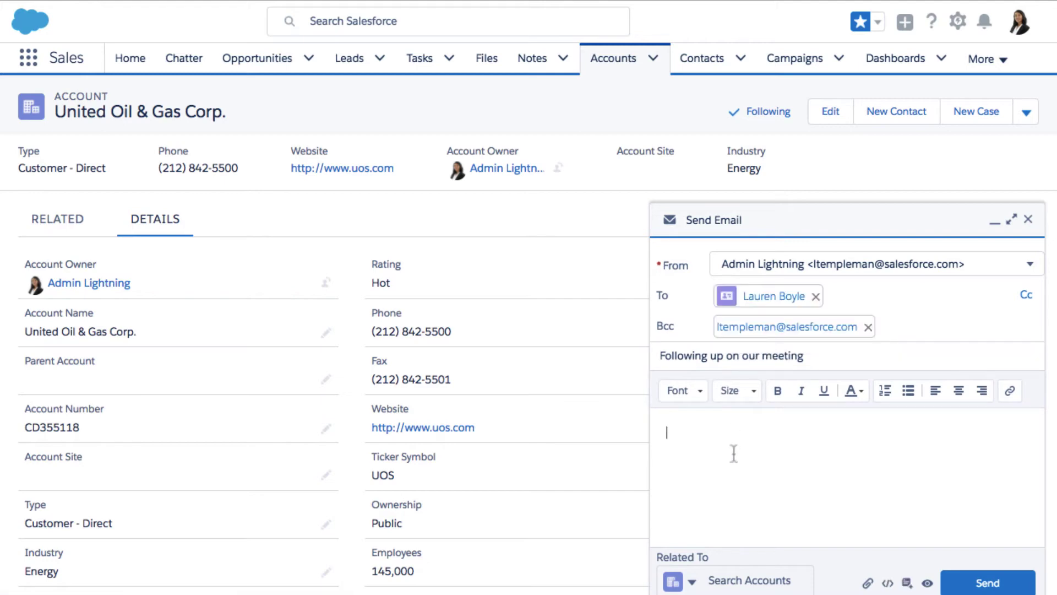
text(Here is the info you req)
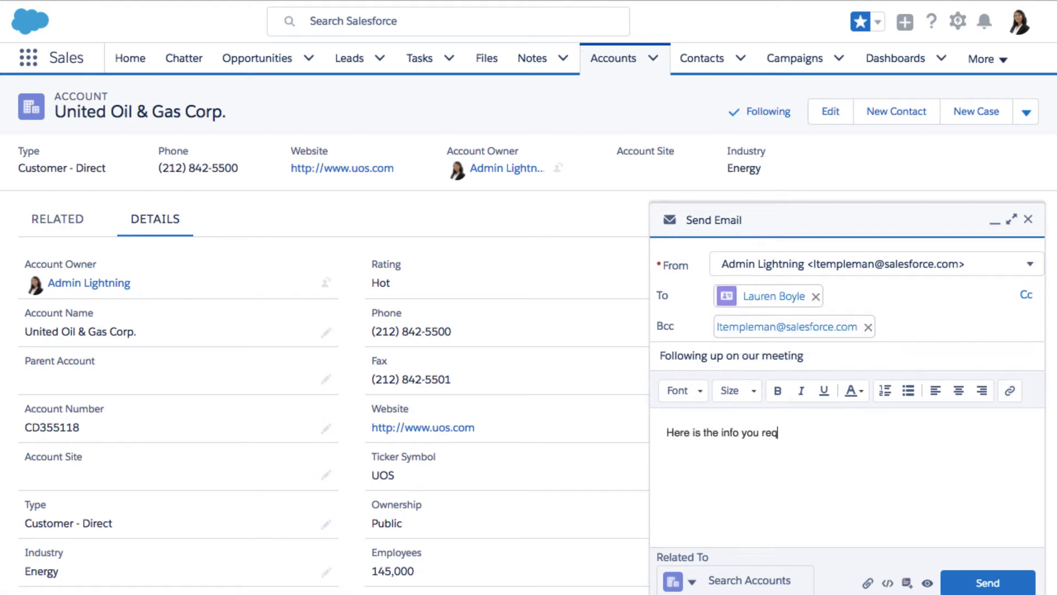
text(uested!)
click(692, 582)
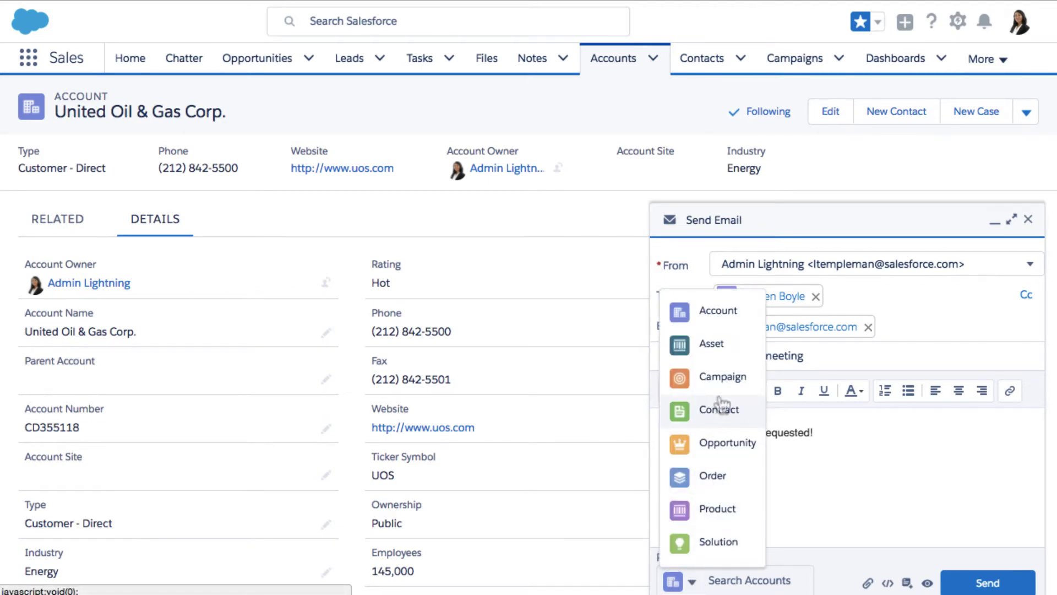
click(728, 316)
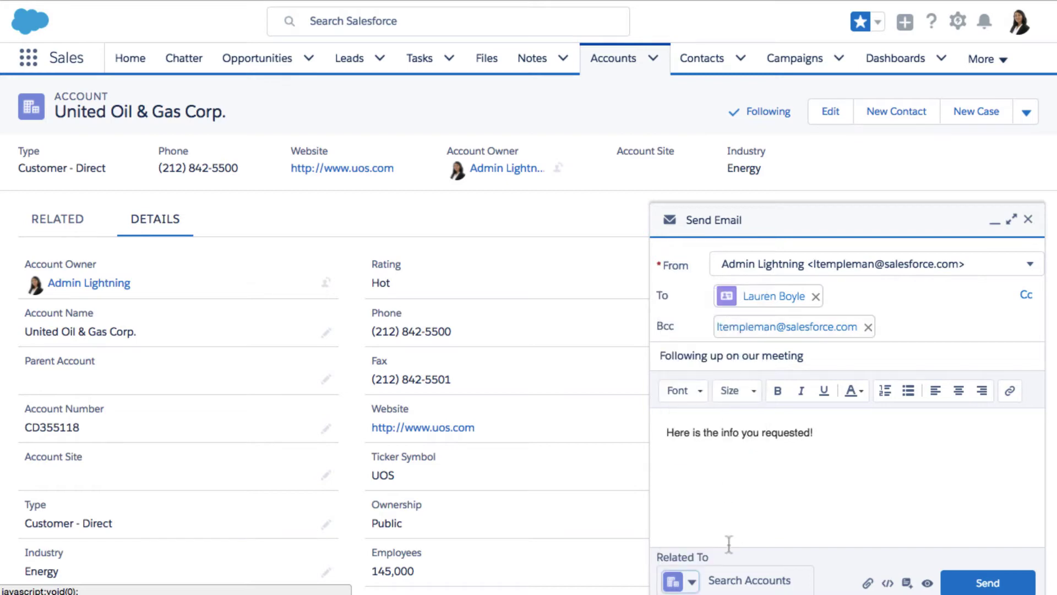
click(735, 580)
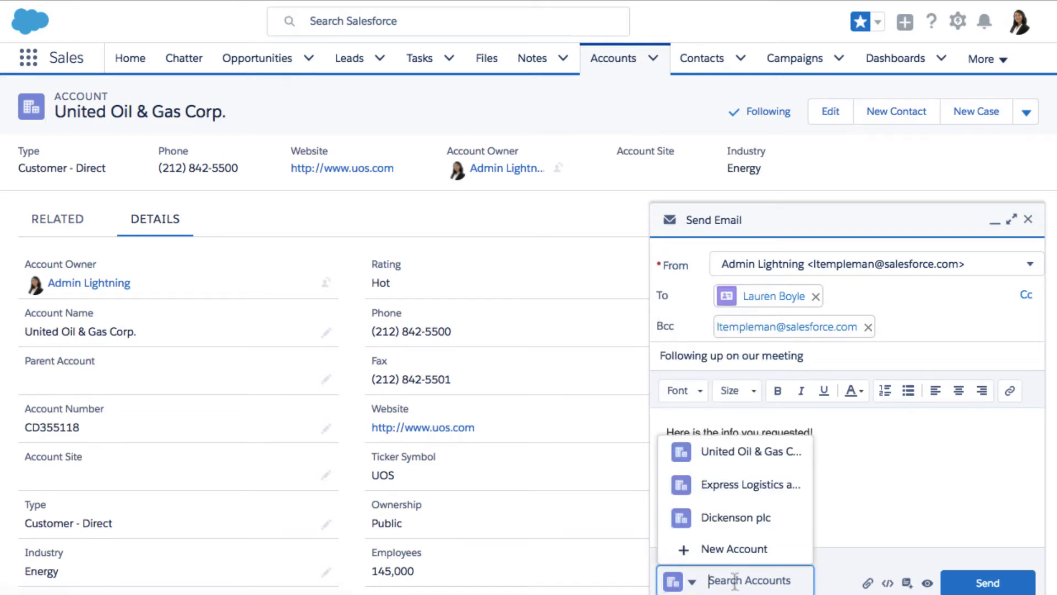
click(756, 457)
click(993, 583)
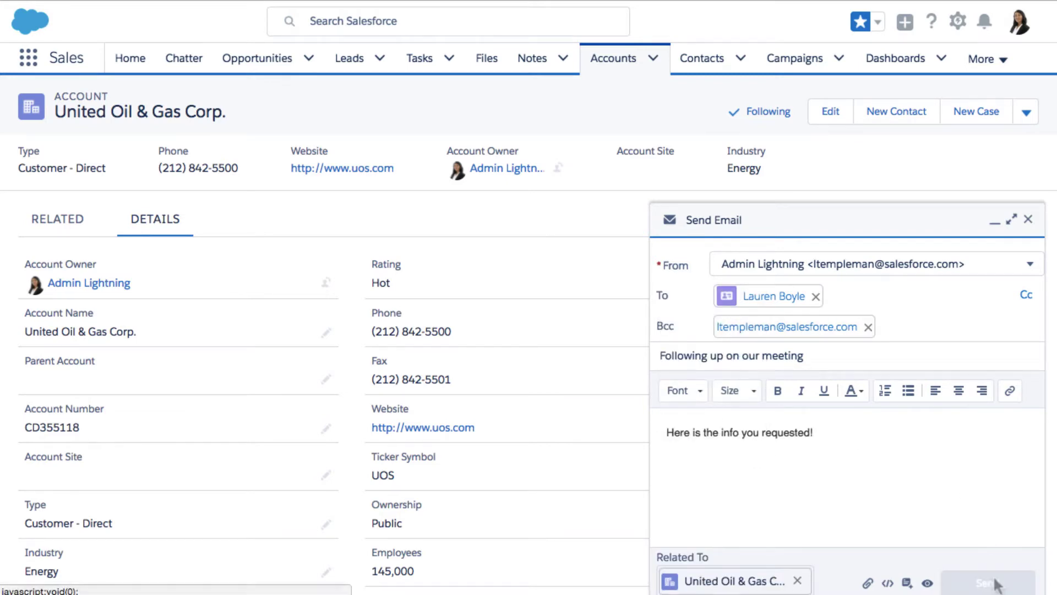
scroll(1006, 511, down, 1)
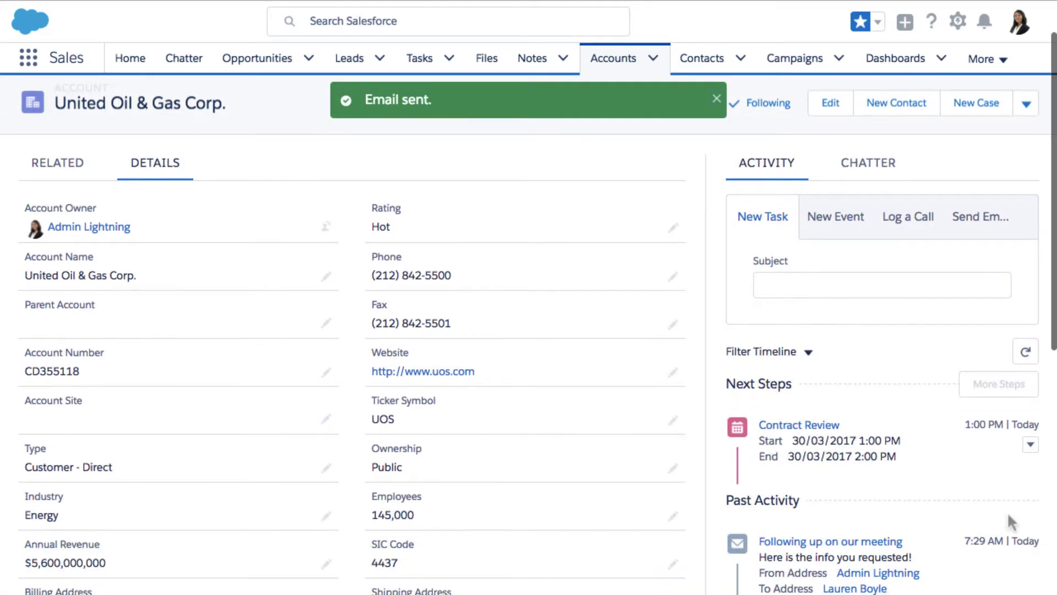
scroll(1009, 490, down, 2)
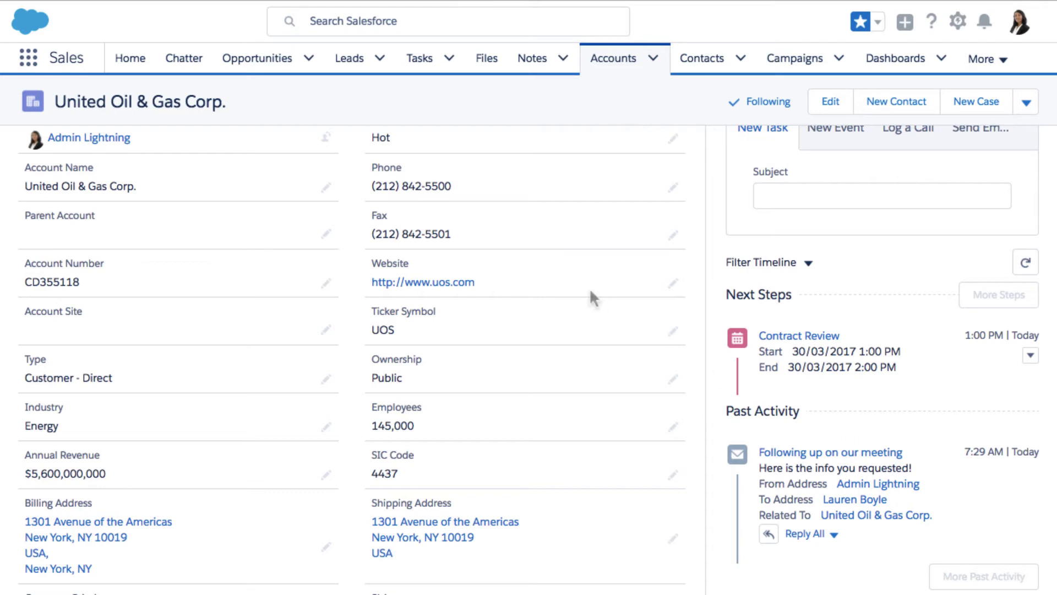
Open the My Opportunities list and sort it by amount in descending order.
click(309, 59)
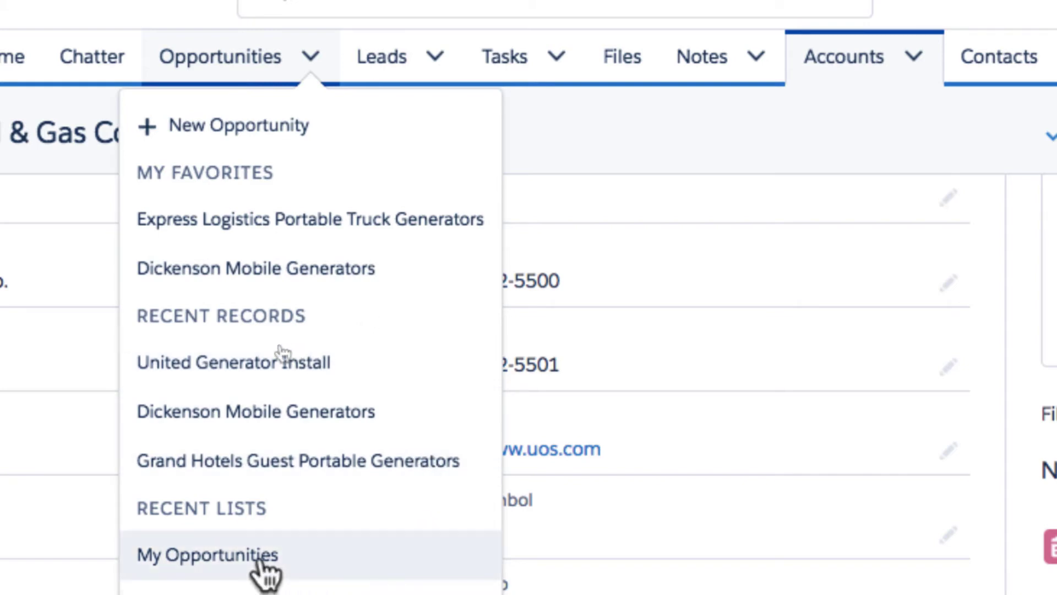
click(264, 573)
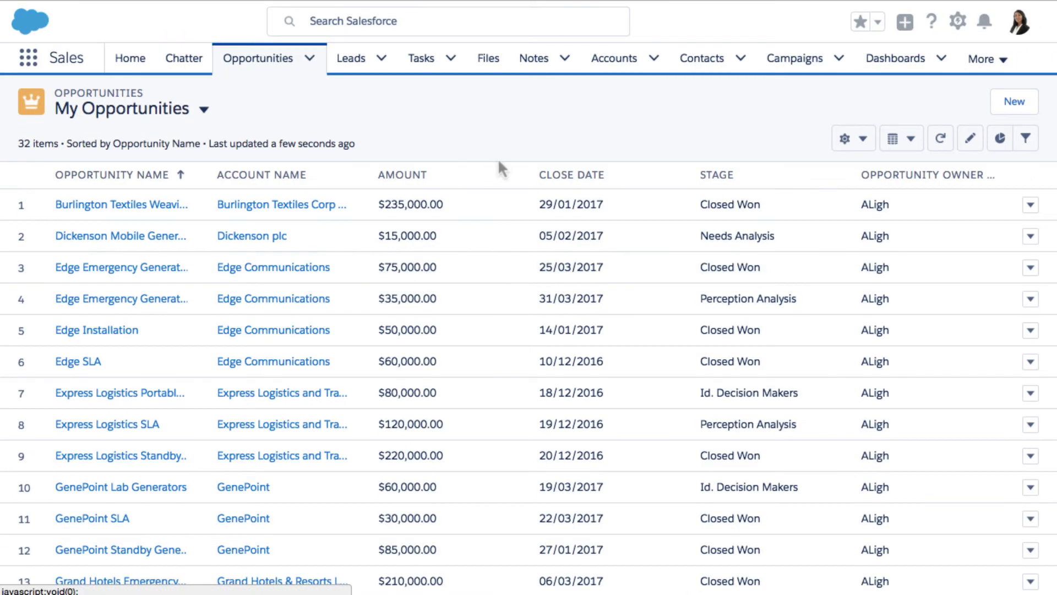
click(112, 175)
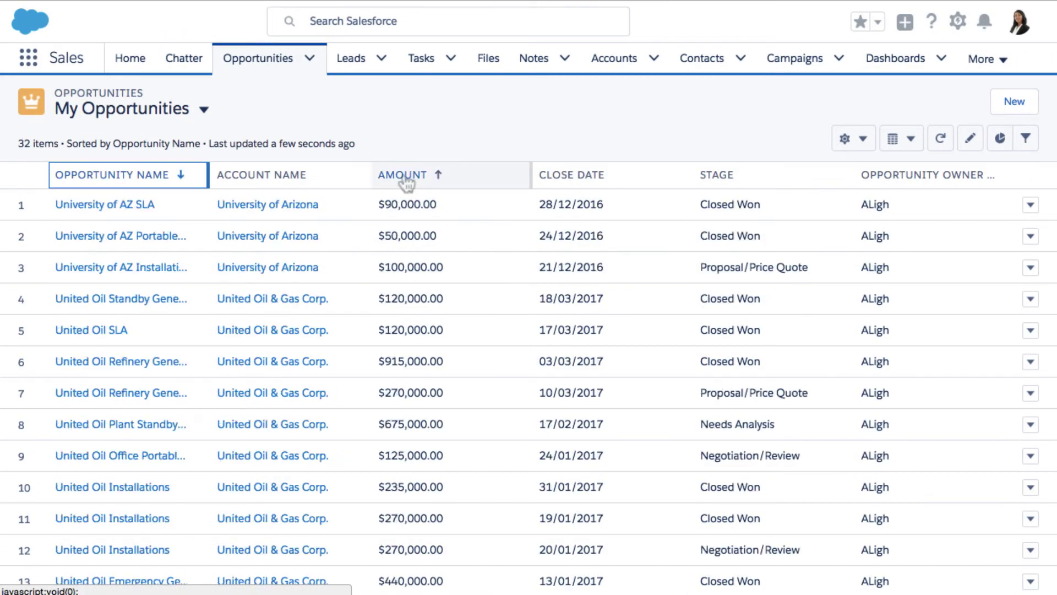
click(404, 176)
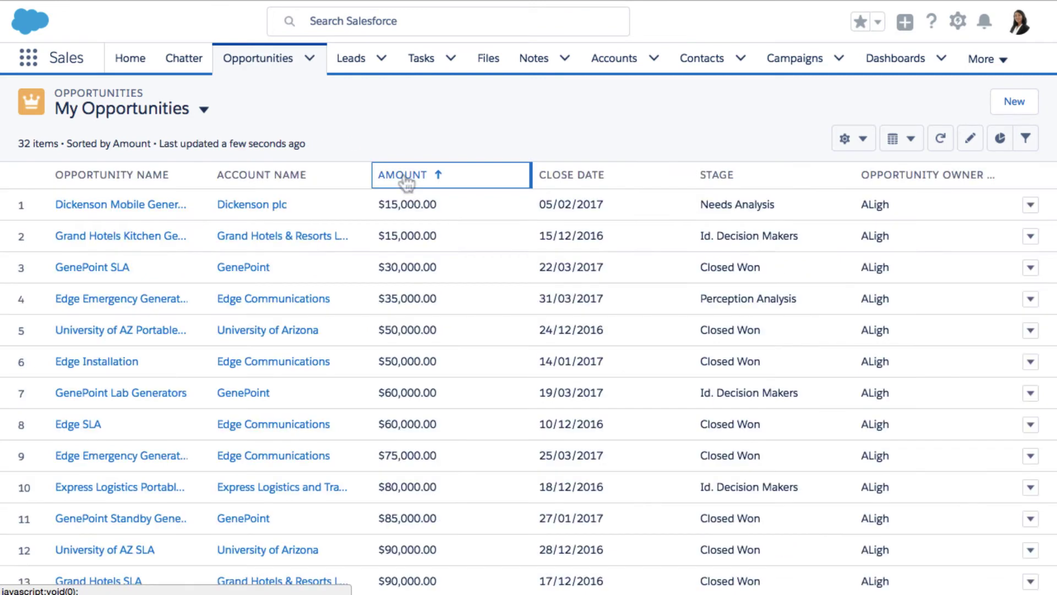
click(404, 176)
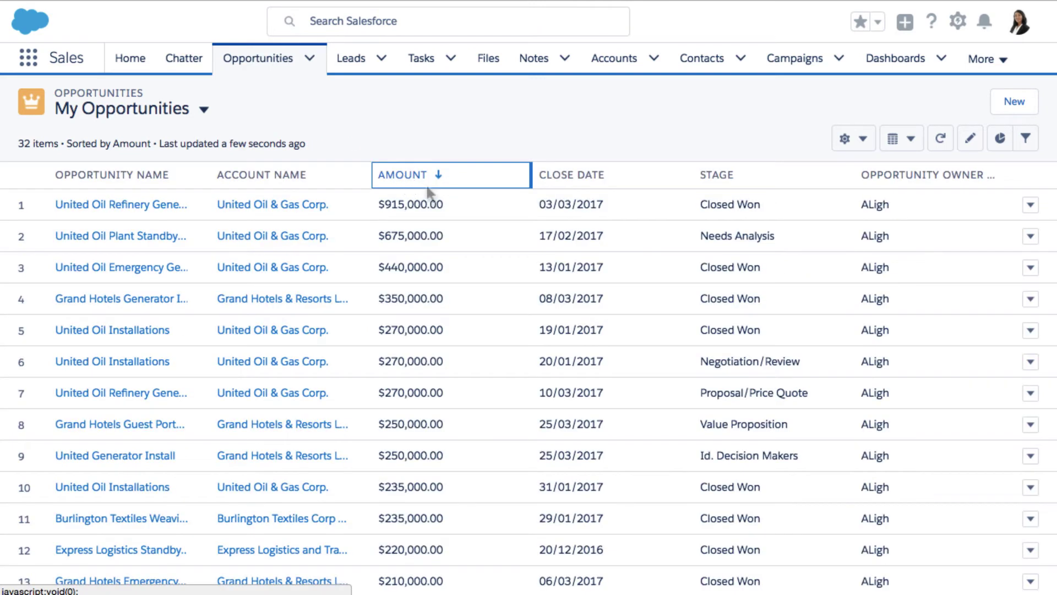
Set the amount of the first-listed United Oil Refinery opportunity to 1000000 and save the list changes.
click(460, 210)
double_click(460, 203)
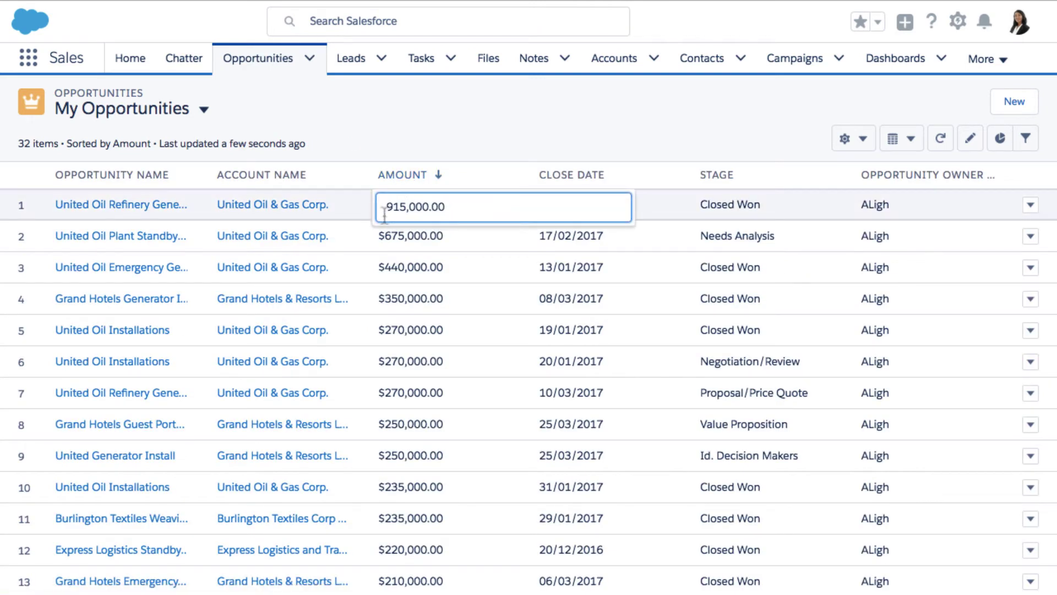
key(BackSpace)
text(1000)
key(Return)
click(562, 578)
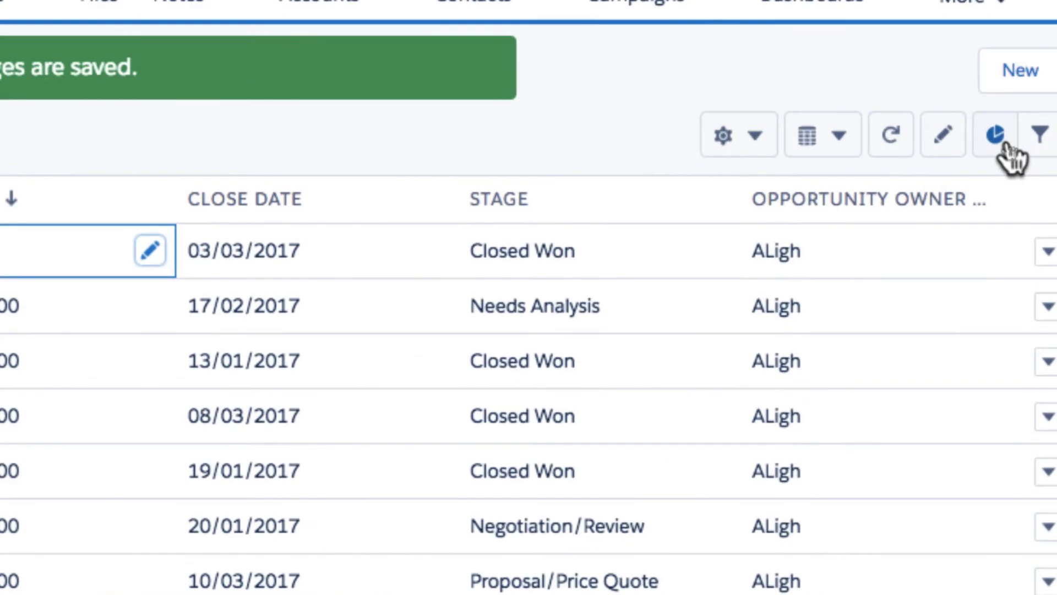
Show the list's charts and view the pipeline by fiscal period, then by stage.
click(996, 135)
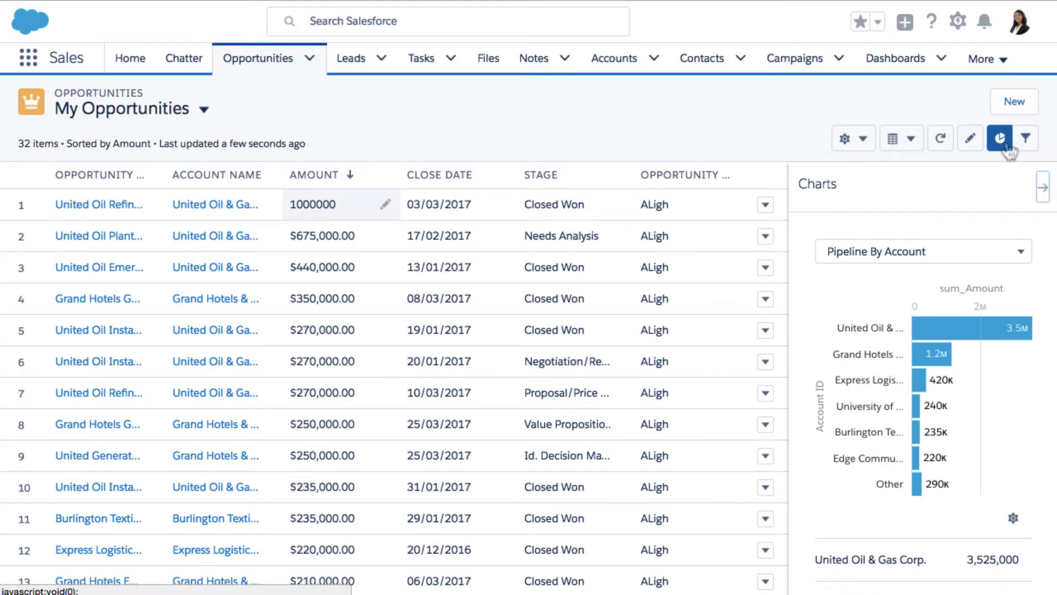
click(1019, 253)
click(960, 298)
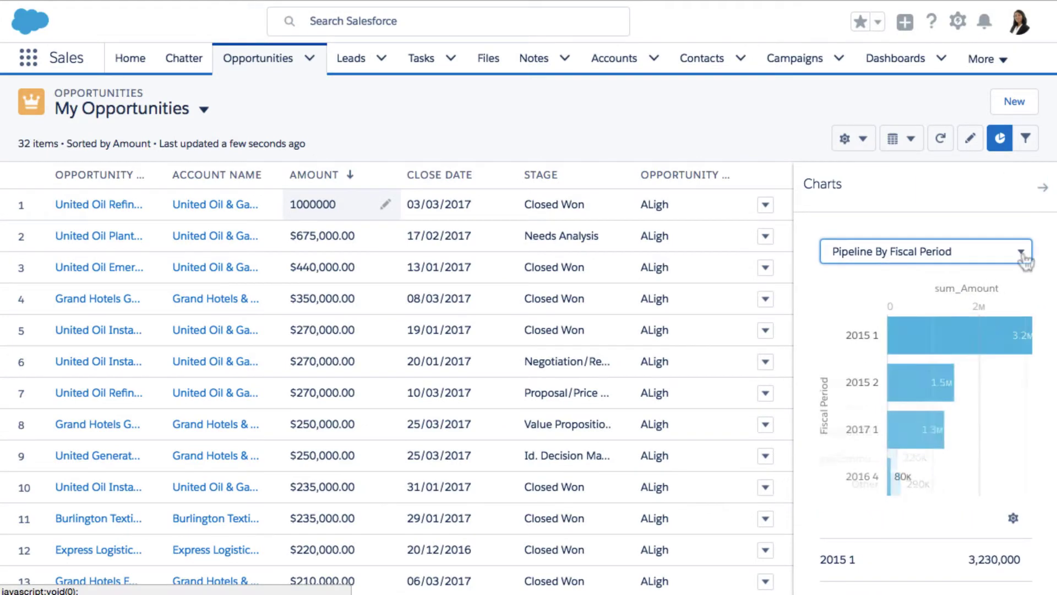
click(1023, 254)
click(917, 315)
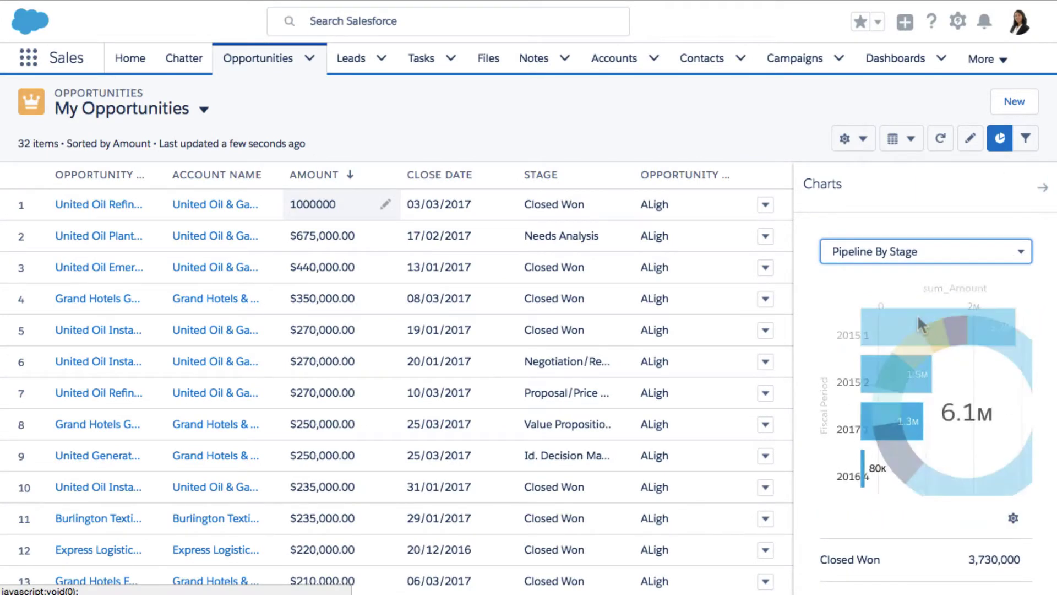
Display the Pipeline By Stage chart as a vertical bar chart, then as a horizontal bar chart.
click(1014, 517)
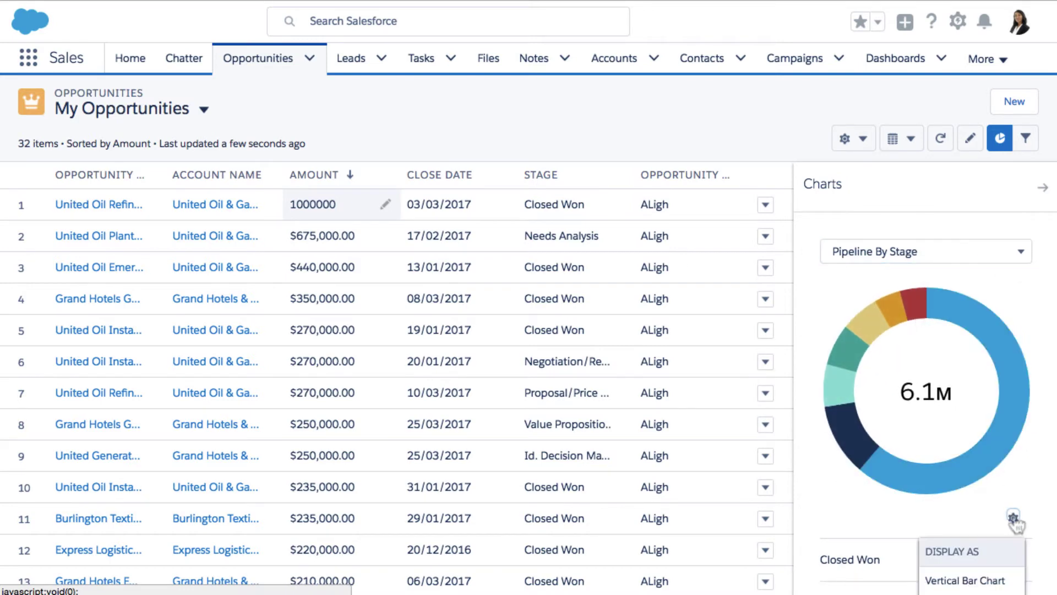
scroll(1016, 522, down, 3)
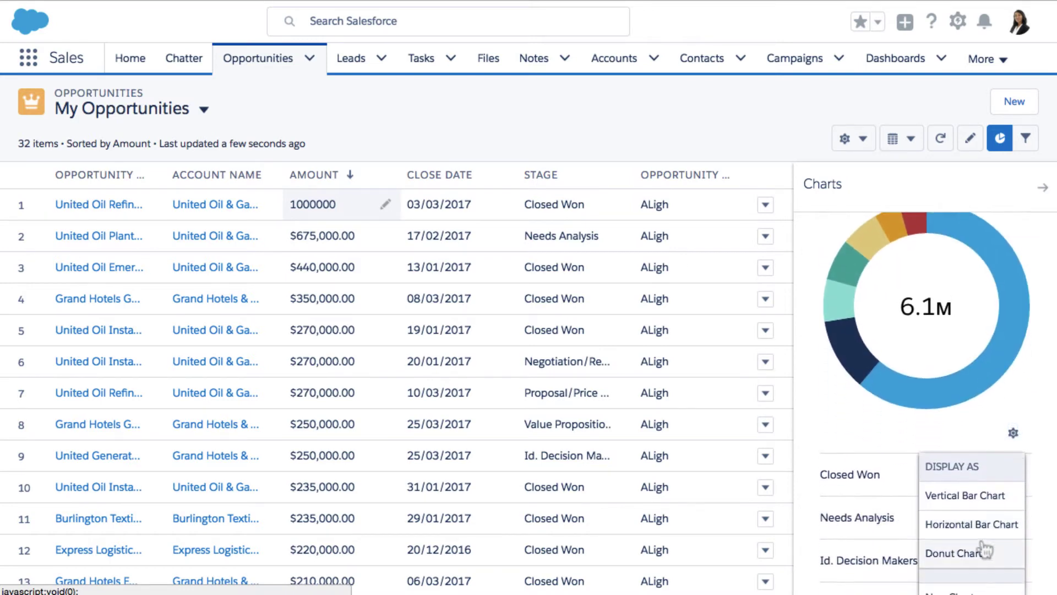
click(978, 502)
click(1013, 433)
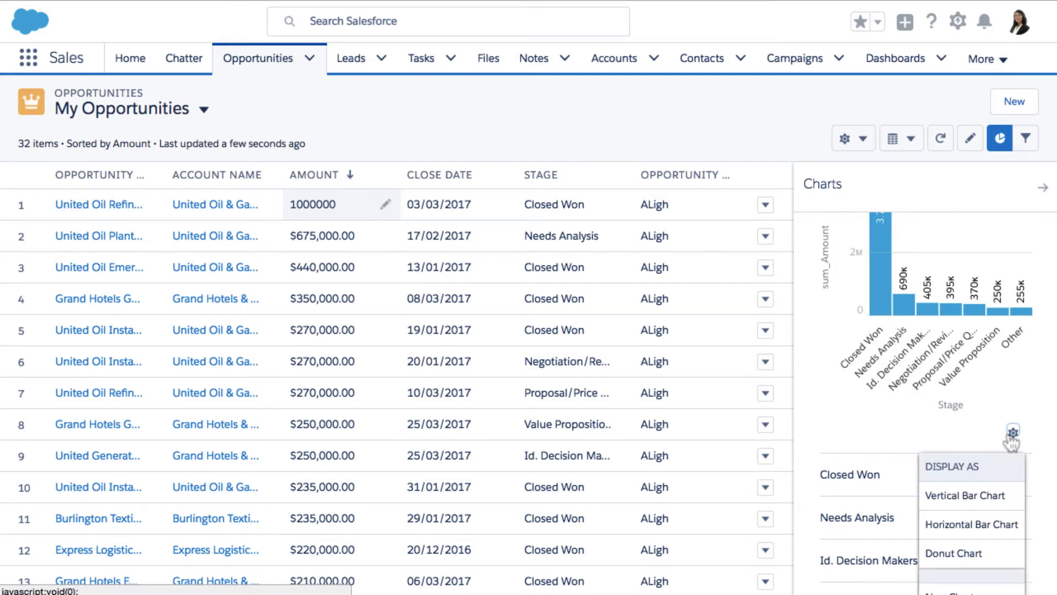
click(991, 524)
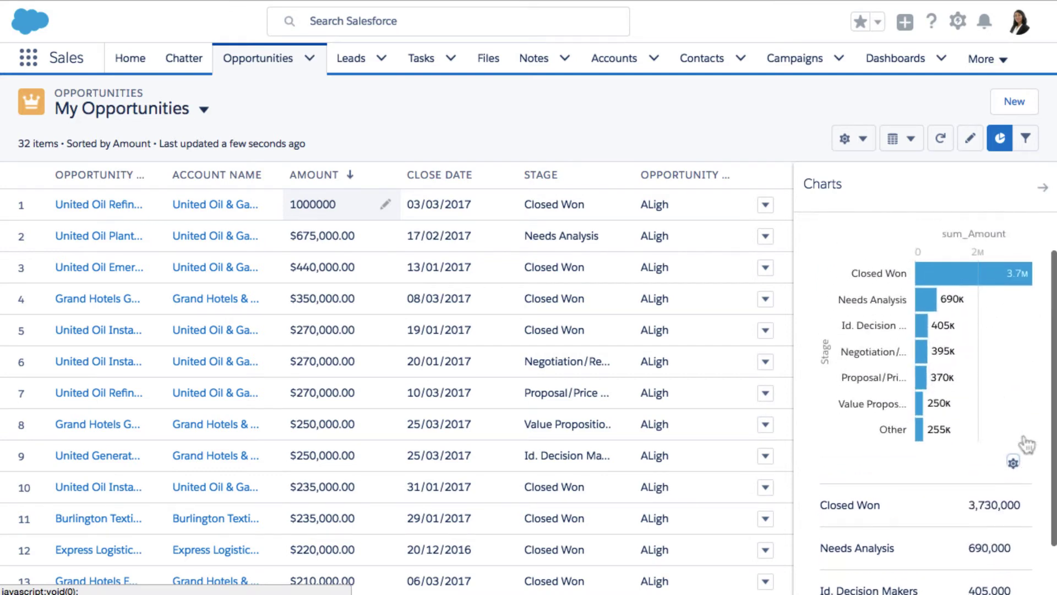
scroll(1023, 439, up, 2)
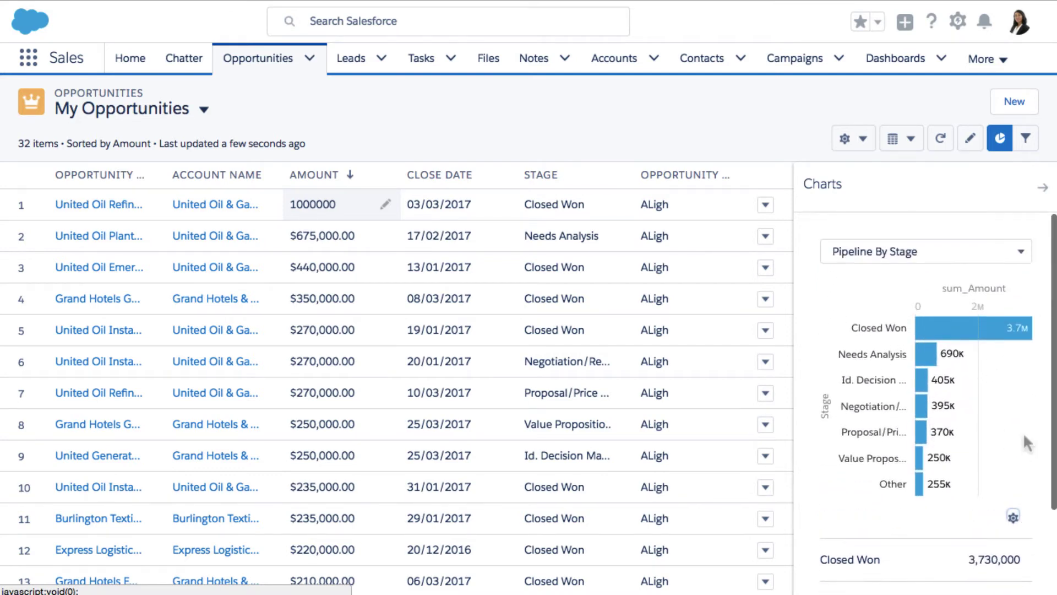
Hide the charts and display the My Opportunities list as a Kanban board.
click(1001, 142)
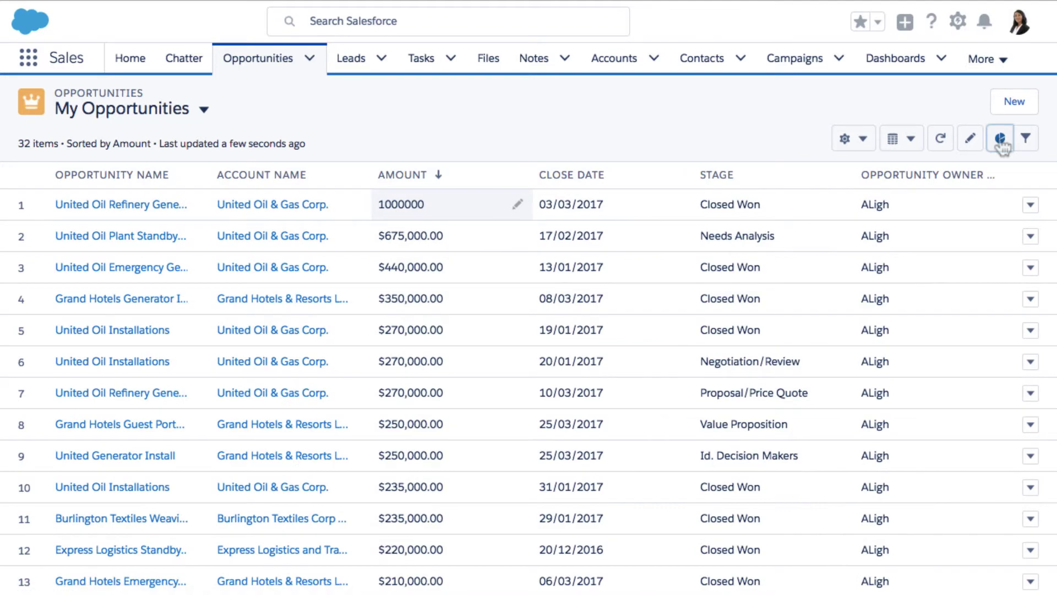
click(914, 142)
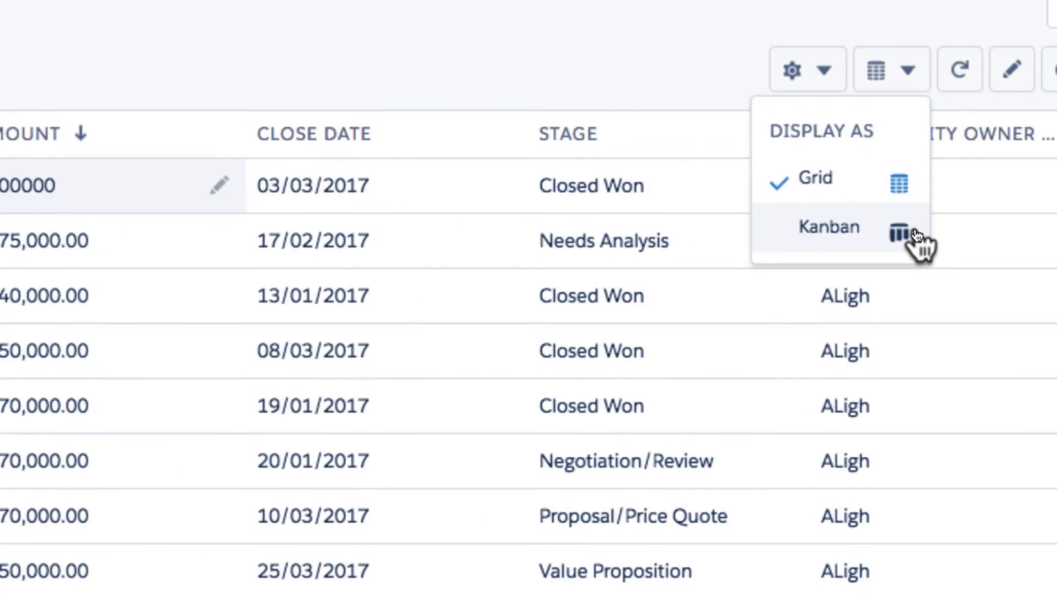
click(914, 234)
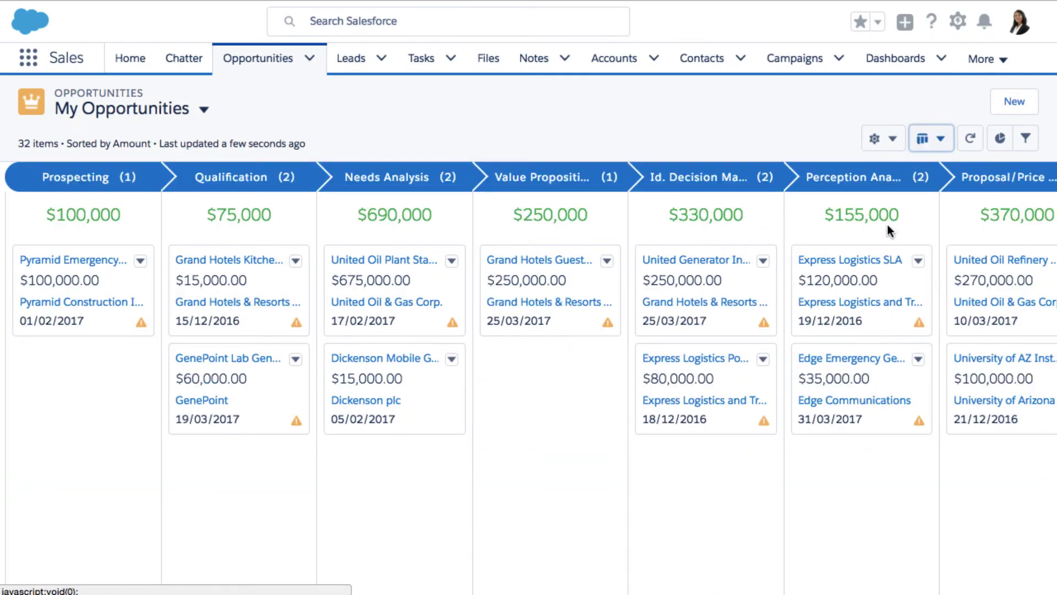
Move the Dickenson Mobile Generators opportunity to Value Proposition and the GenePoint Lab Generators opportunity to Needs Analysis.
drag(433, 419, 553, 414)
drag(179, 352, 378, 360)
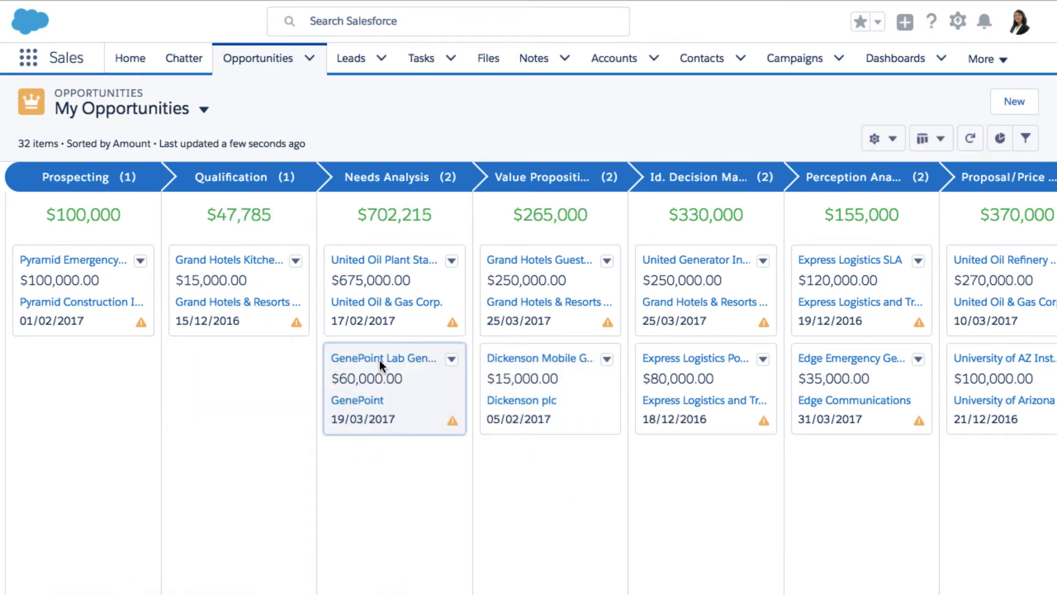
mouse_move(455, 427)
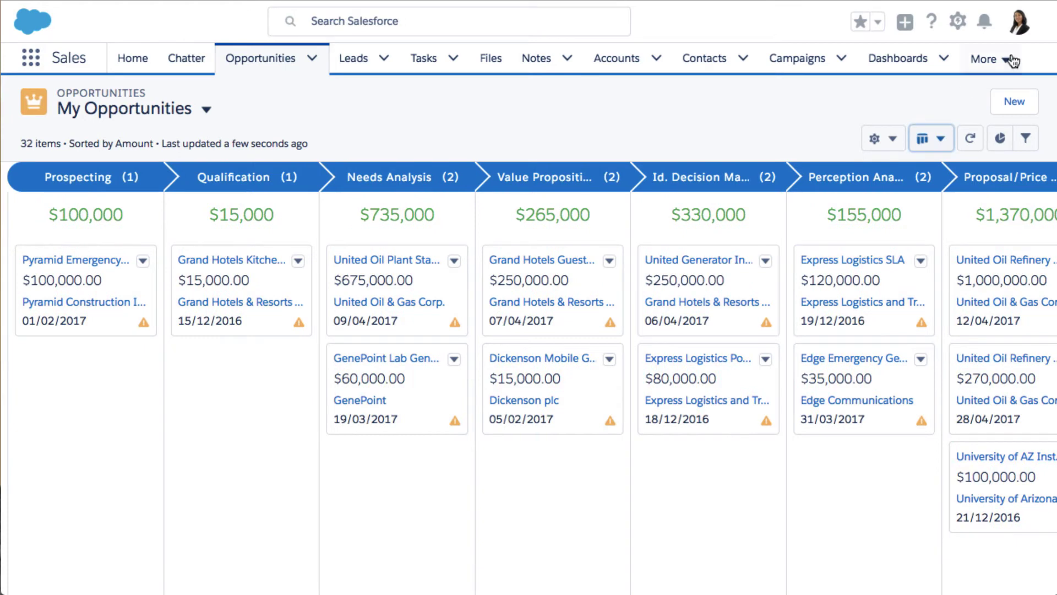
Open the Calendar and begin creating a new calendar based on the Opportunity object.
click(1009, 59)
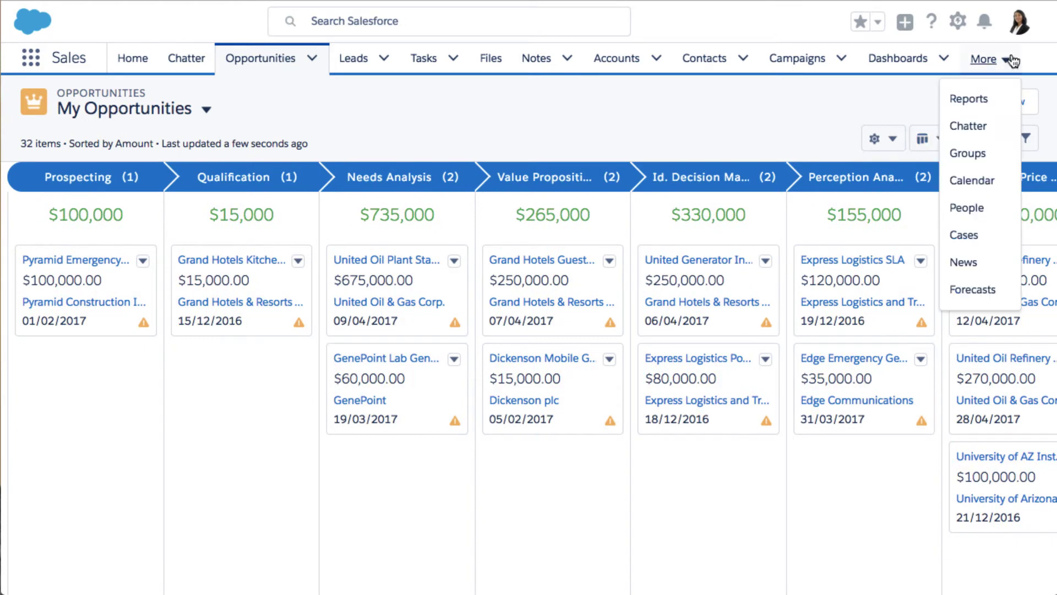
click(970, 177)
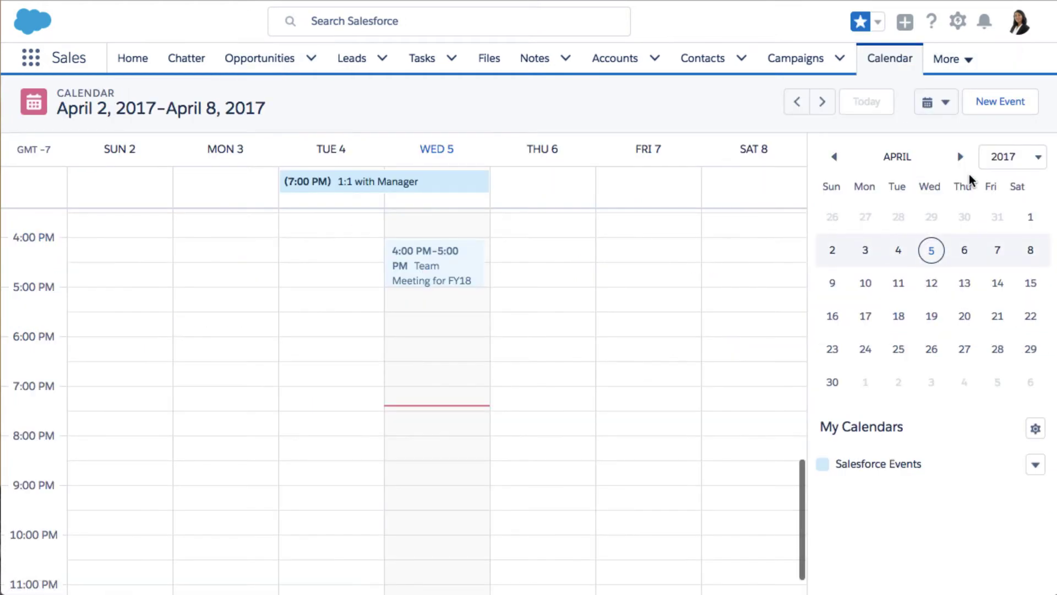
click(1037, 432)
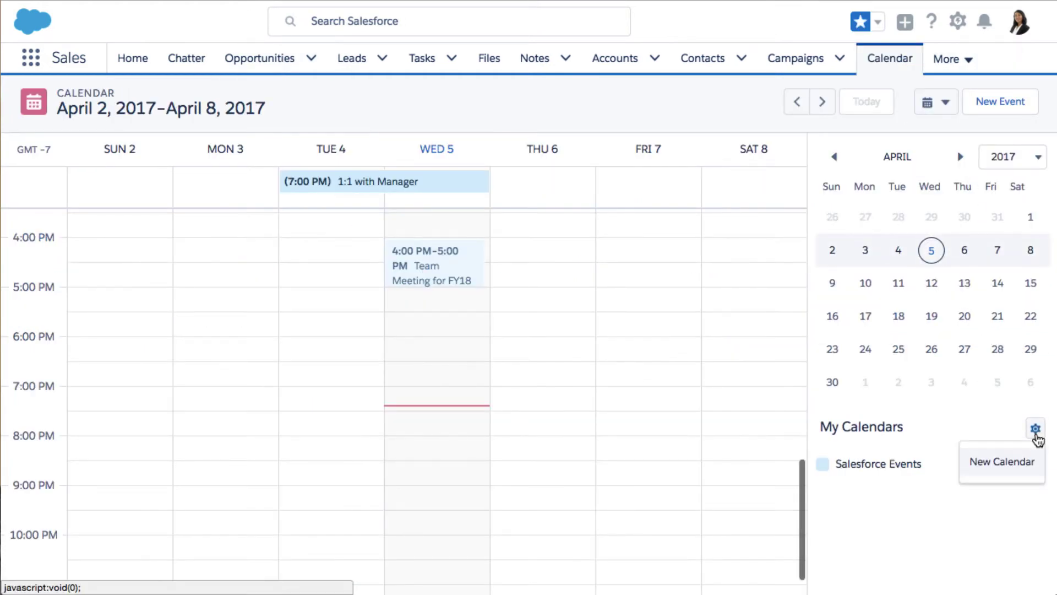
click(1006, 462)
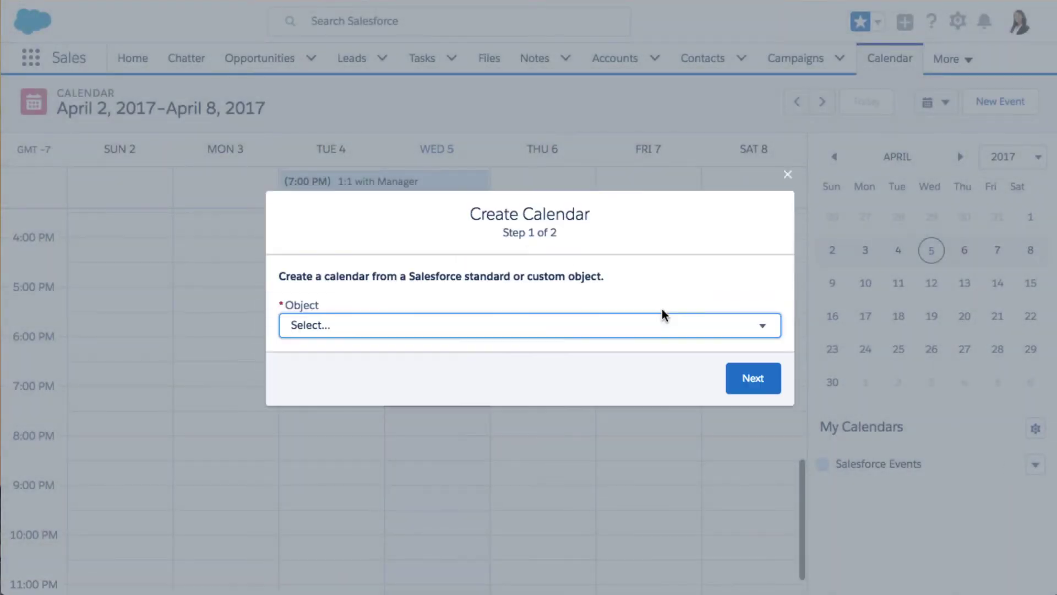
click(562, 317)
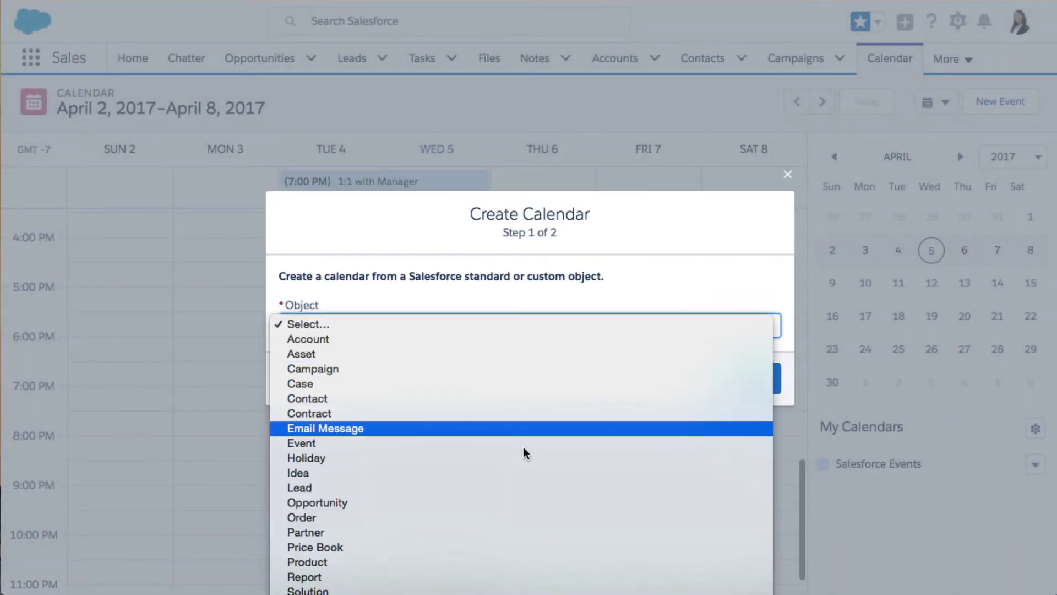
click(517, 502)
click(747, 370)
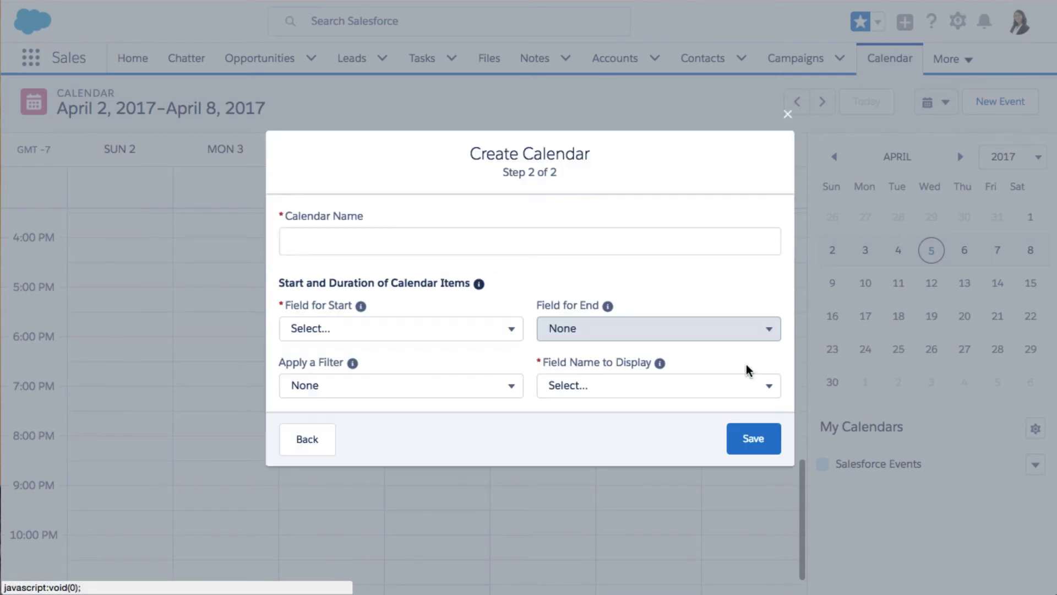
Name the calendar My Deal Calendar, use Close Date as start field, My Opportunities as filter, choose a display field, and save it.
text(My Deal Calendar)
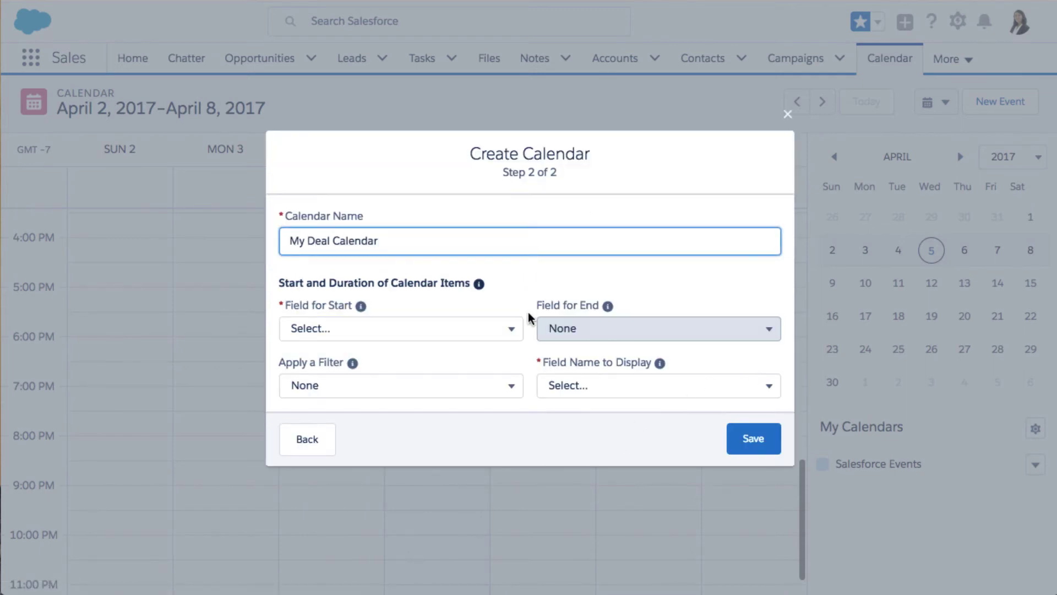
click(510, 334)
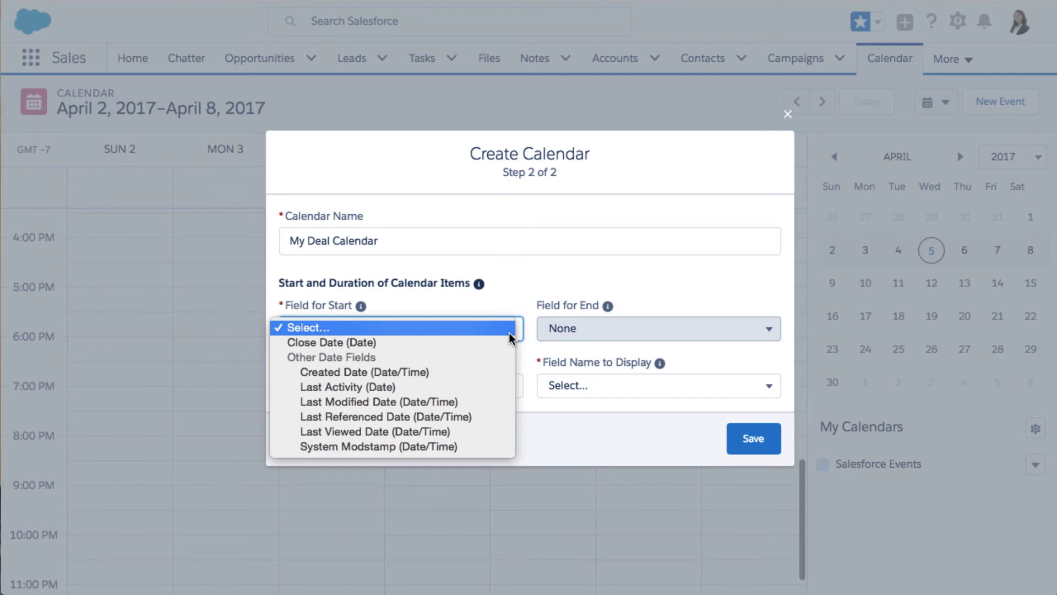
click(482, 353)
click(505, 388)
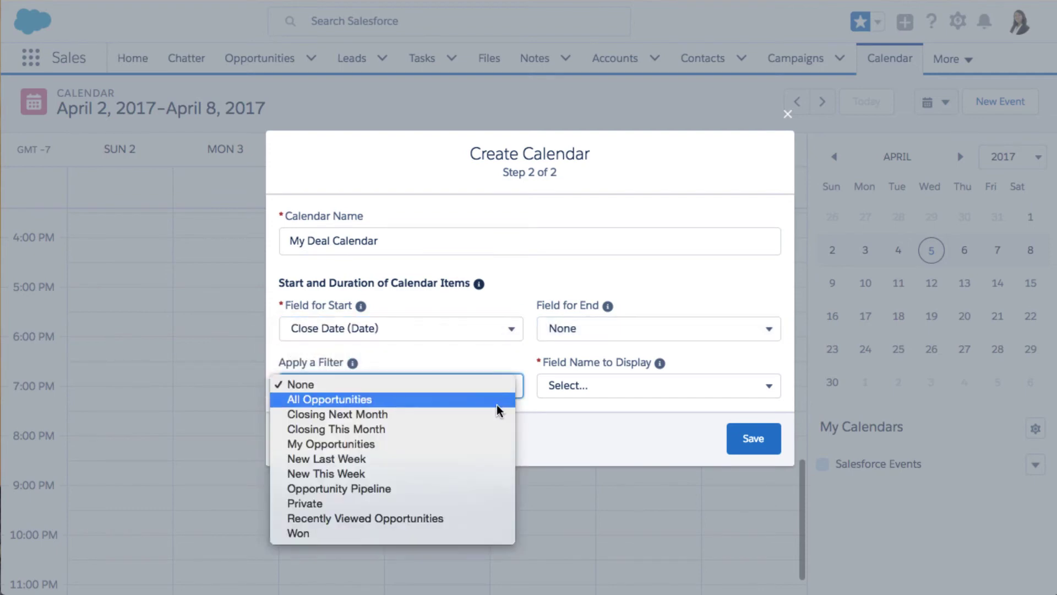
click(465, 444)
click(726, 387)
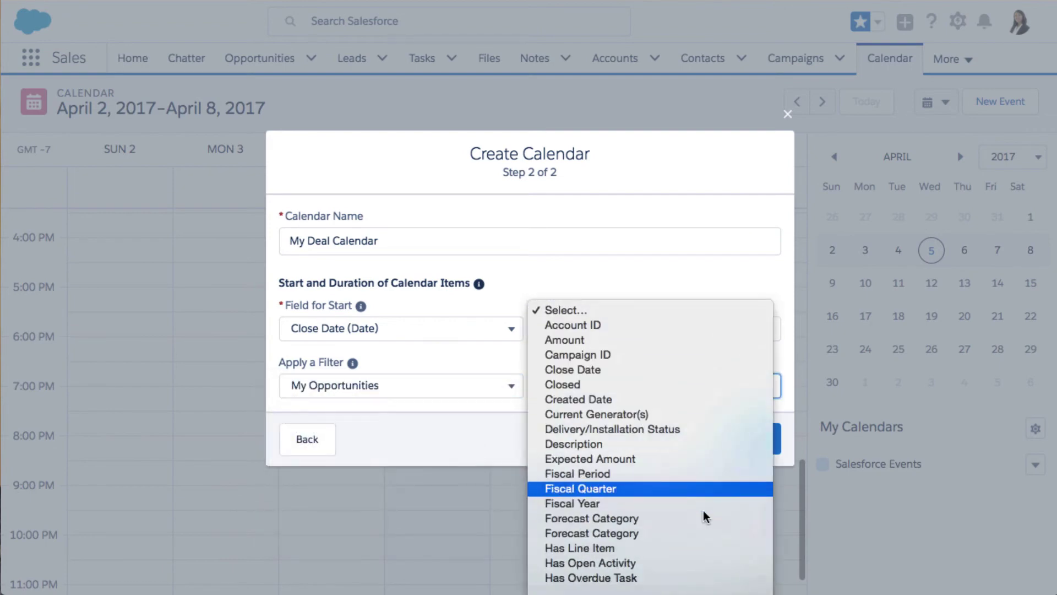
click(690, 590)
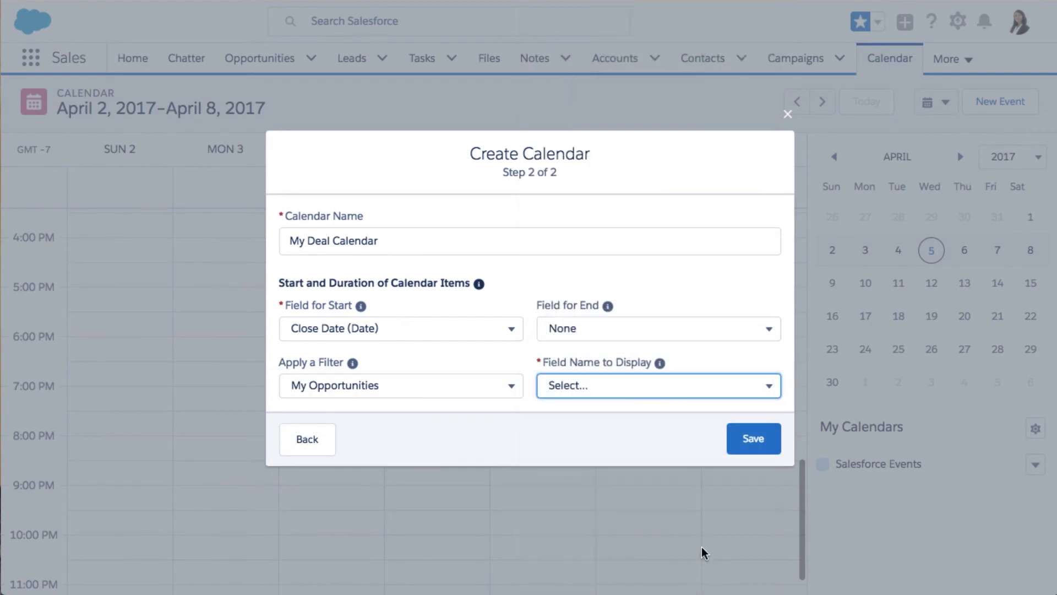
click(750, 439)
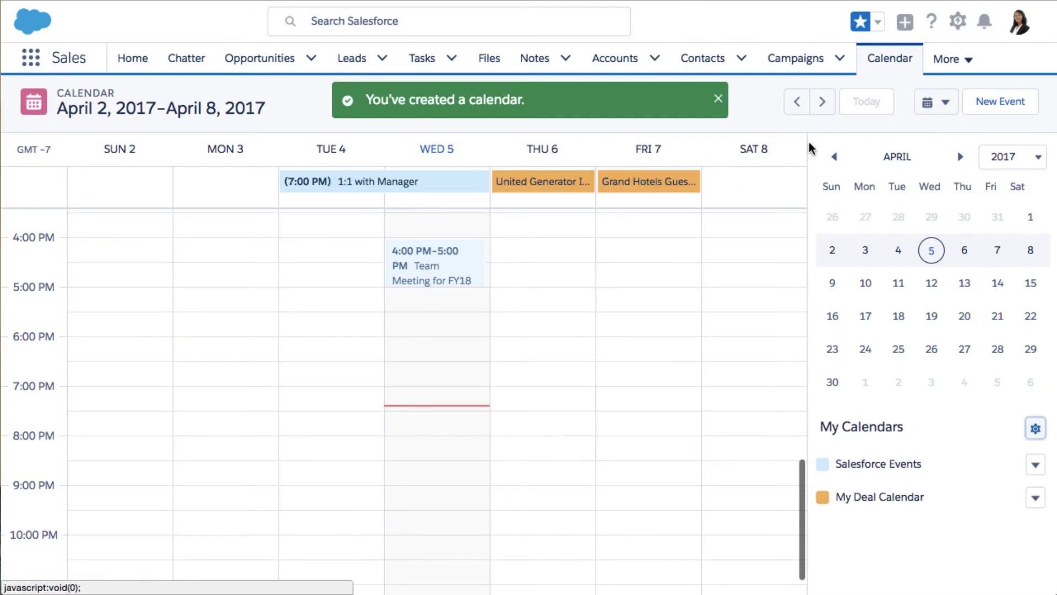
Switch the calendar to the month view and color My Deal Calendar light purple.
click(935, 114)
click(930, 167)
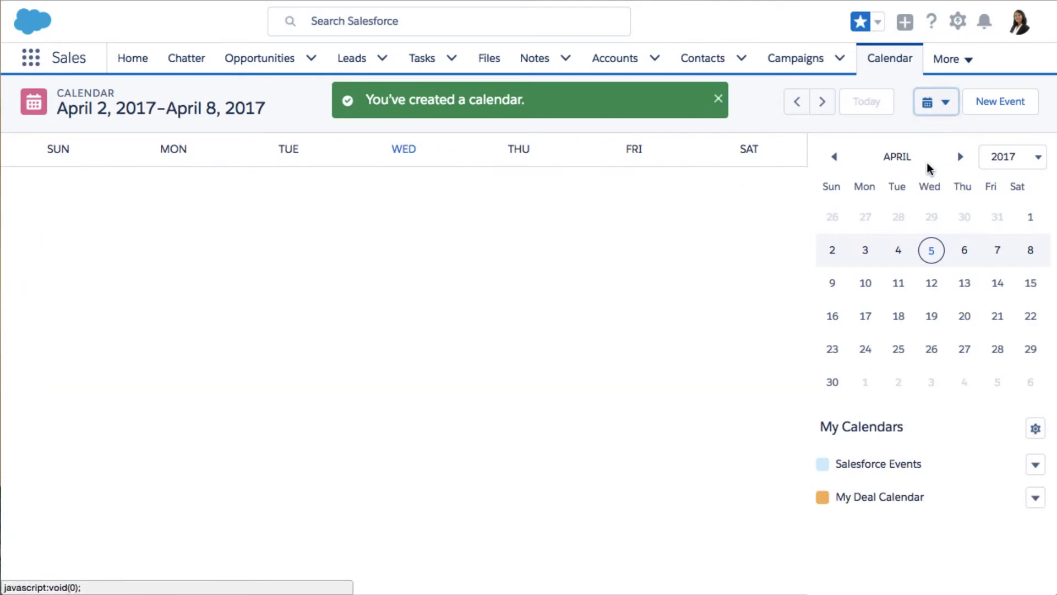
click(1035, 499)
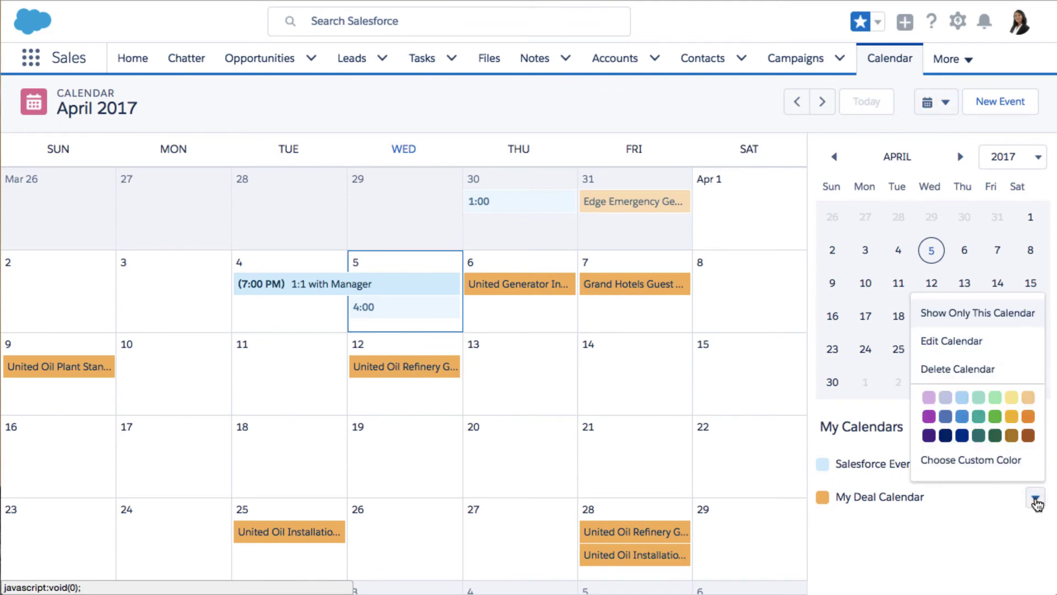
click(929, 397)
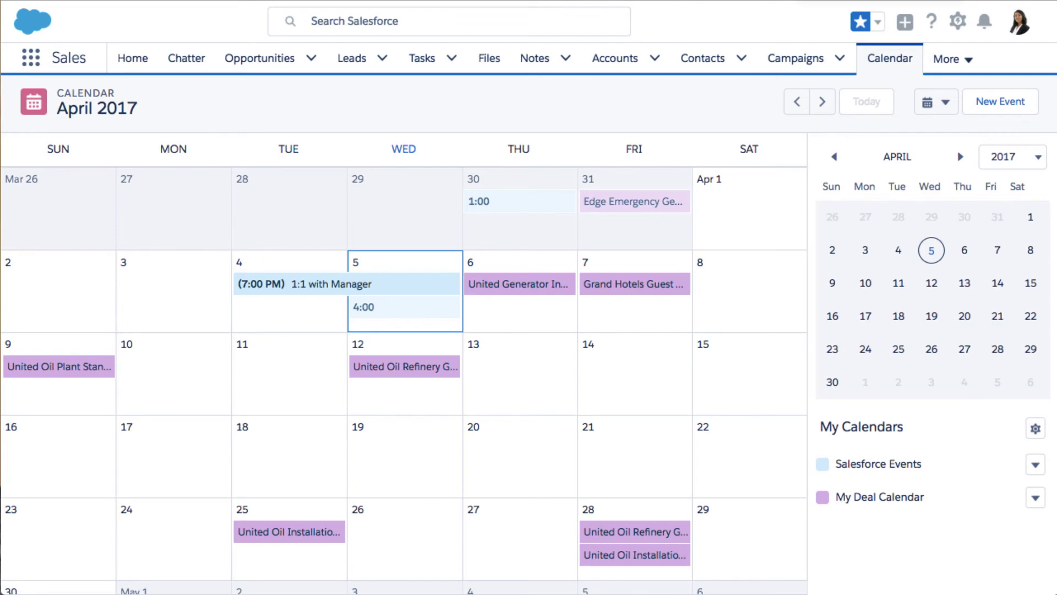
Open the Salesperson Dashboard from the favorites.
click(879, 24)
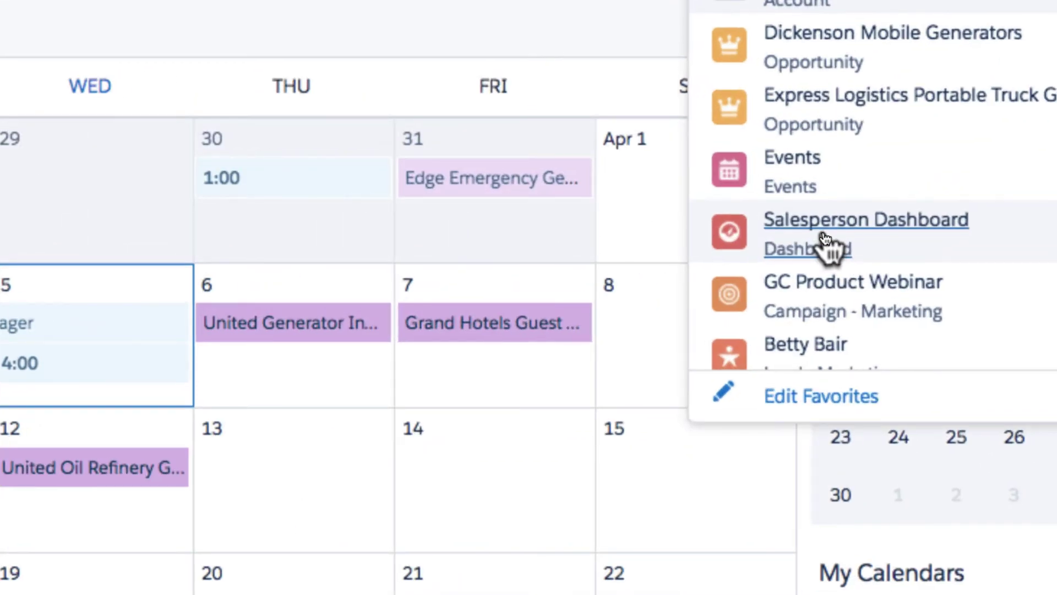
click(822, 235)
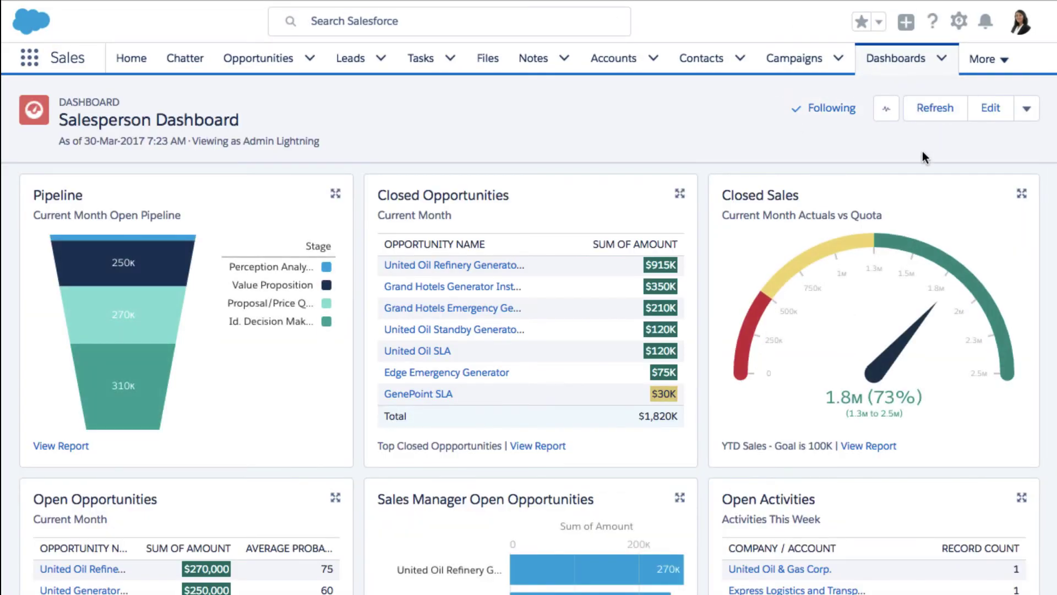
Start editing the dashboard and narrow the Closed Opportunities component to two grid columns from its right edge.
click(991, 109)
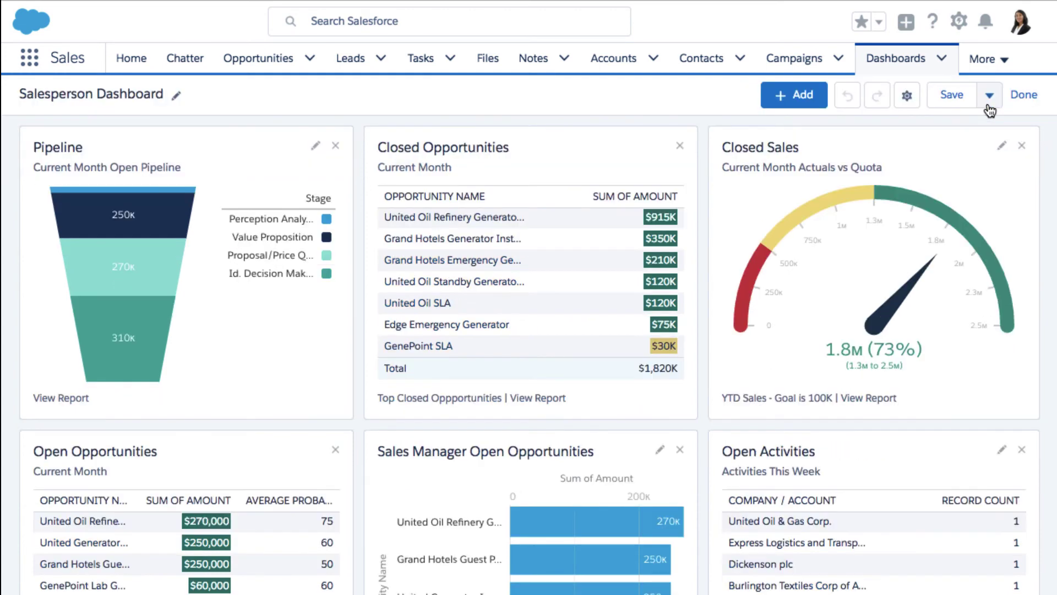
click(671, 413)
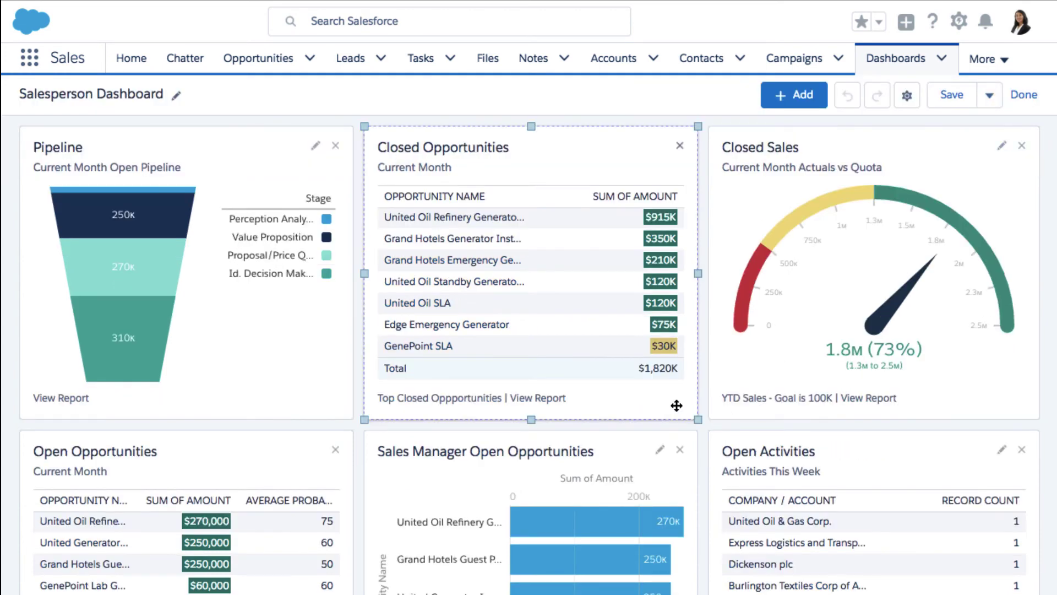
drag(699, 271, 567, 263)
Narrow the Open Activities component from its left edge and widen Sales Manager Open Opportunities into the freed space.
click(711, 518)
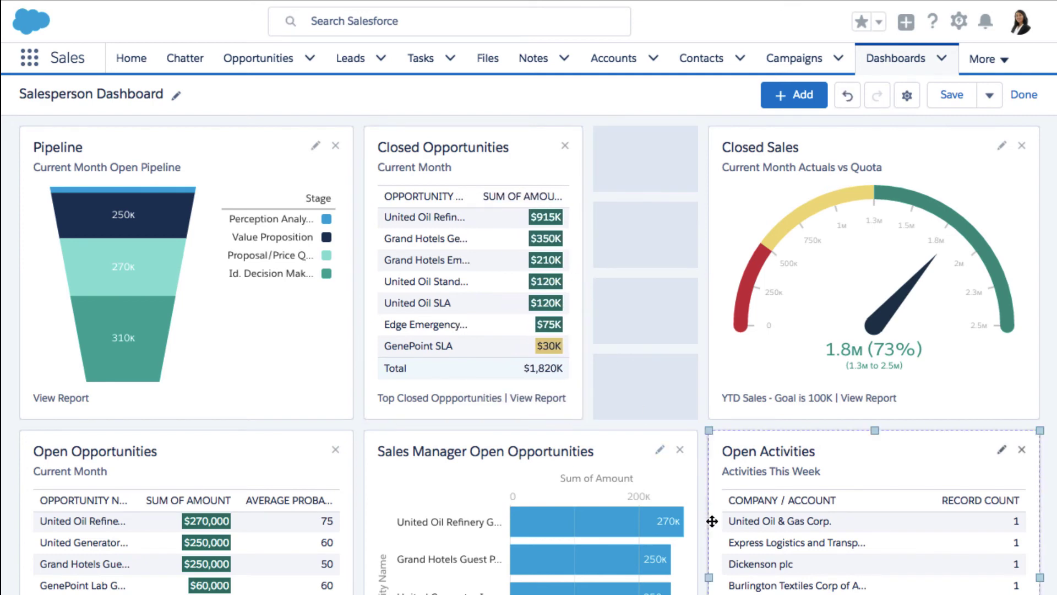
scroll(711, 520, down, 3)
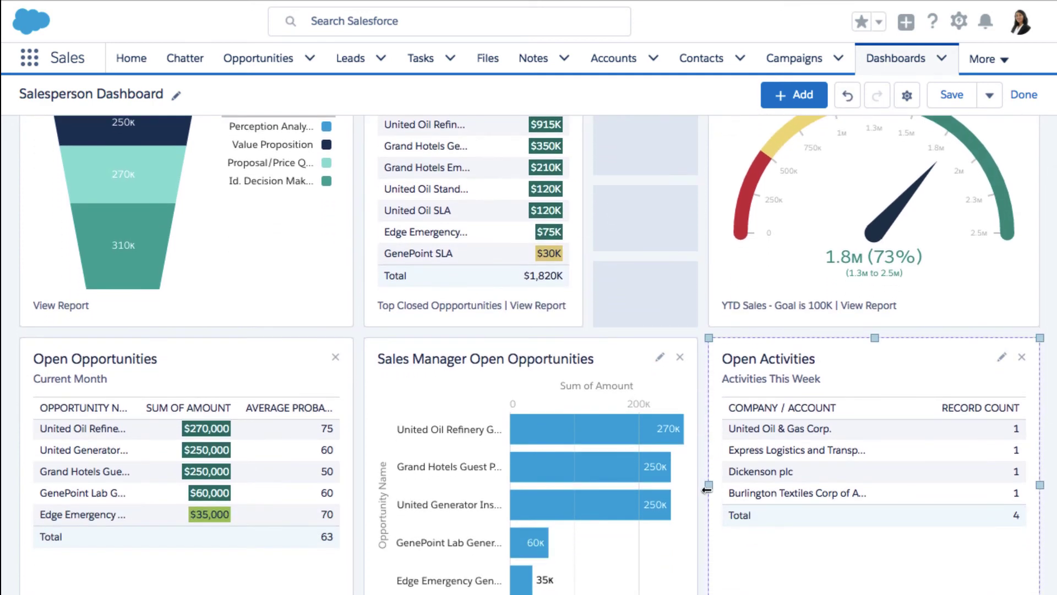
drag(709, 485, 826, 477)
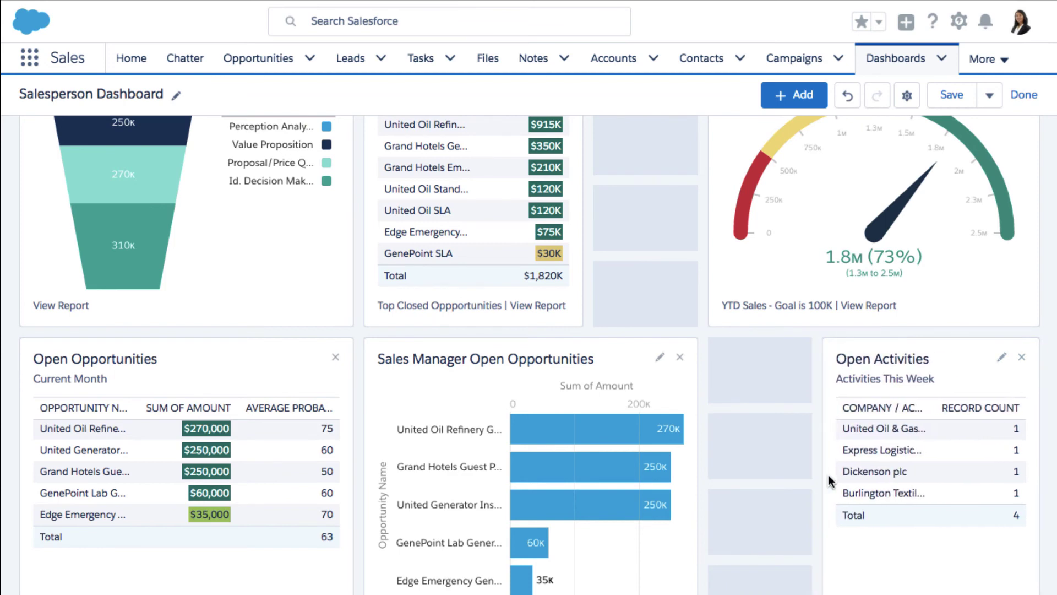
drag(709, 486, 808, 474)
Narrow the Closed Sales component to two grid columns and move it into the gap beside Closed Opportunities.
scroll(808, 473, up, 3)
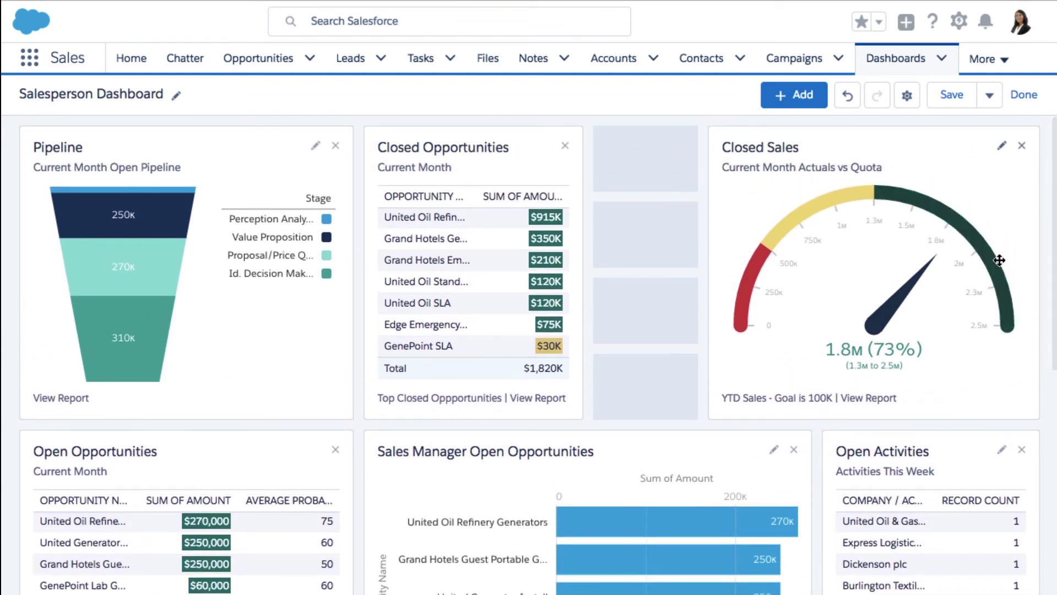
drag(1041, 273, 919, 269)
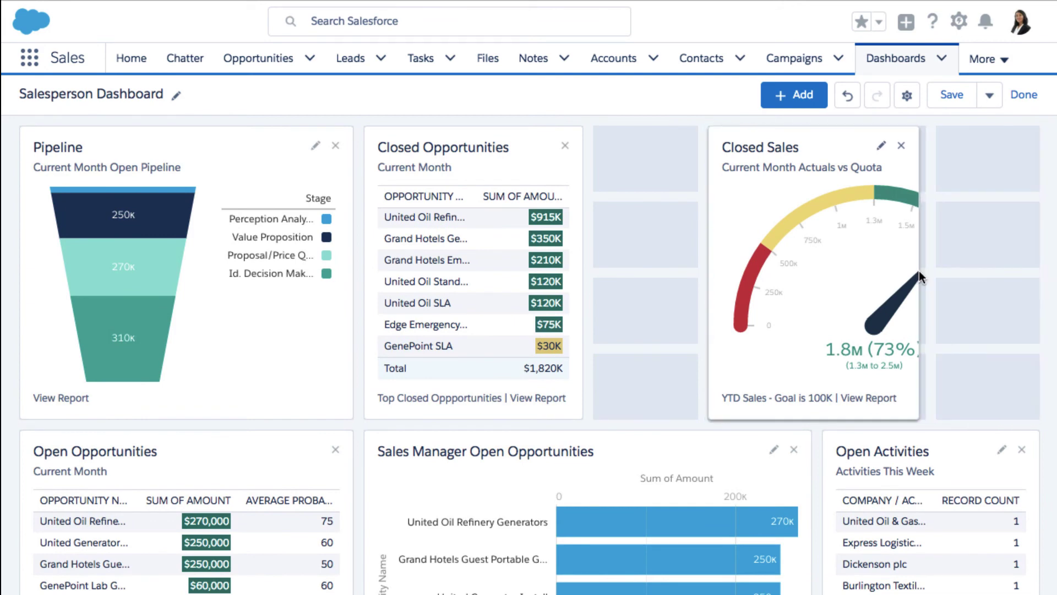
drag(743, 205, 633, 226)
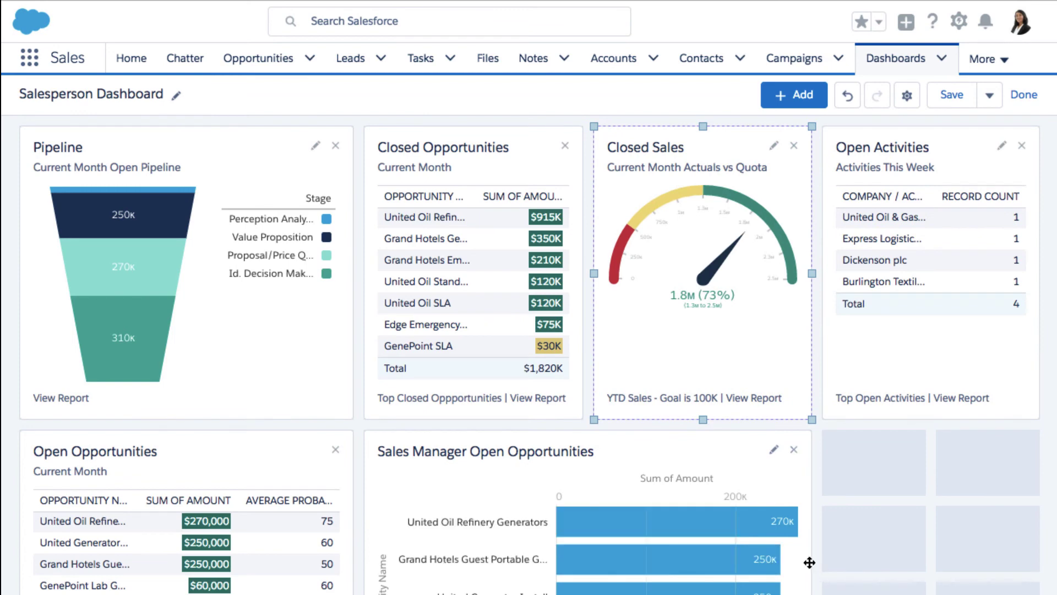
Widen Sales Manager Open Opportunities to the dashboard's right edge, then save the dashboard and finish editing.
drag(811, 559, 1004, 559)
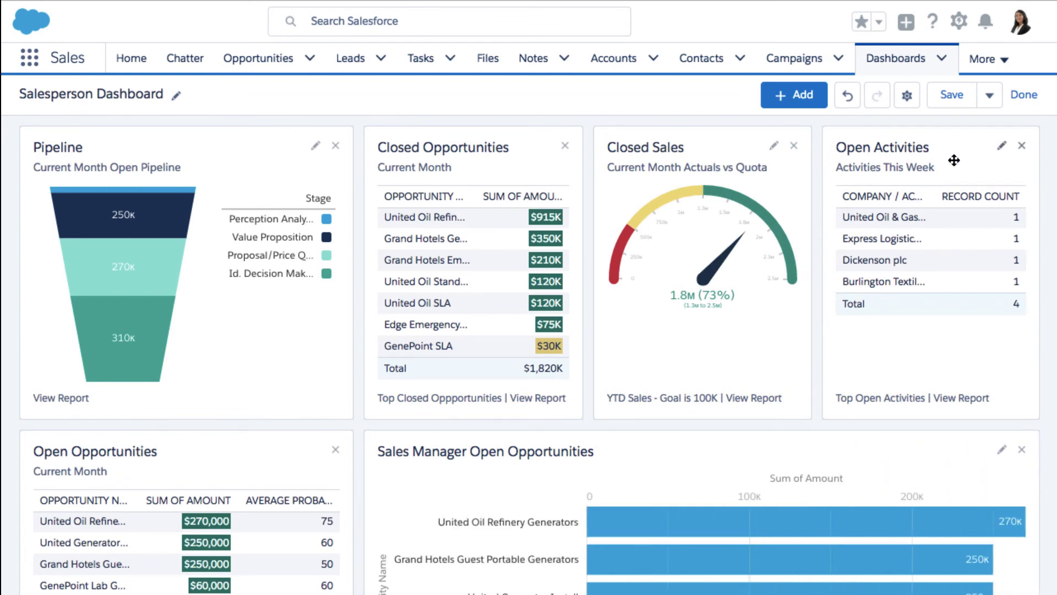
click(957, 98)
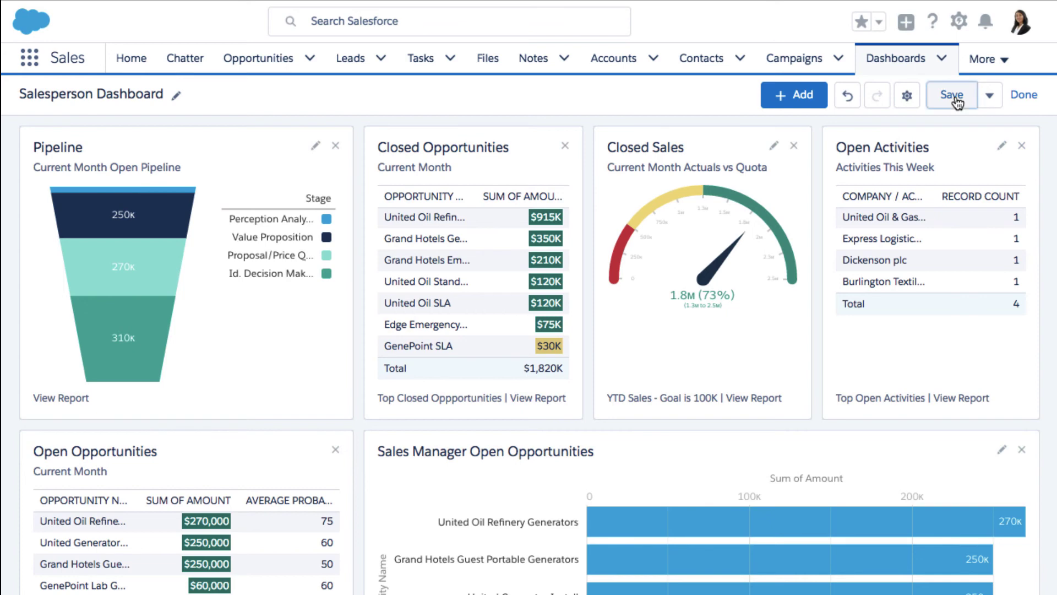
click(1024, 97)
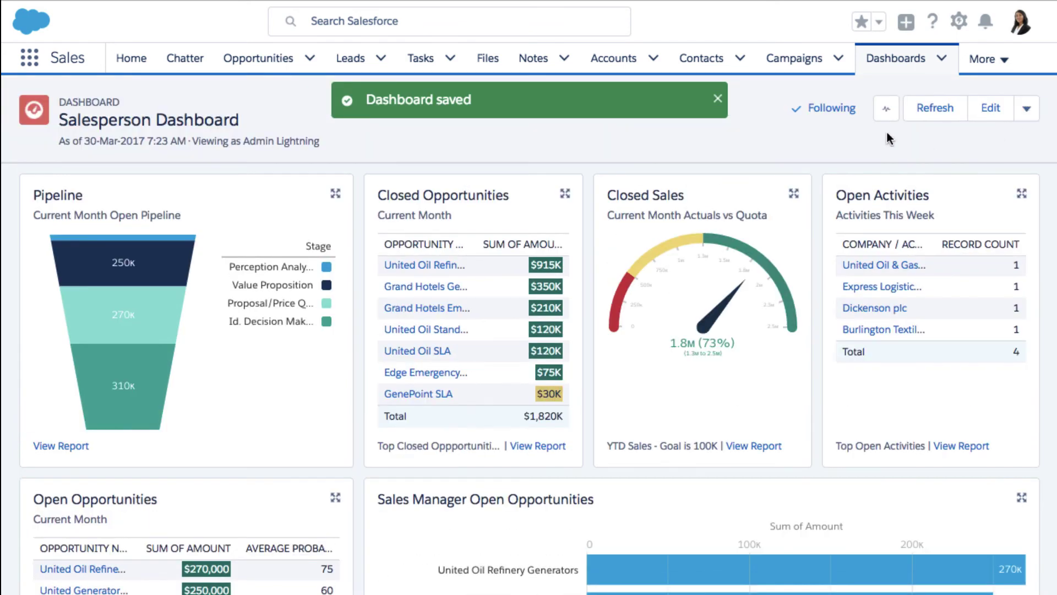
Share the Chatter post "Check out my latest Sales Dashboard!" on the Salesperson Dashboard, and close the feed.
click(886, 107)
click(814, 195)
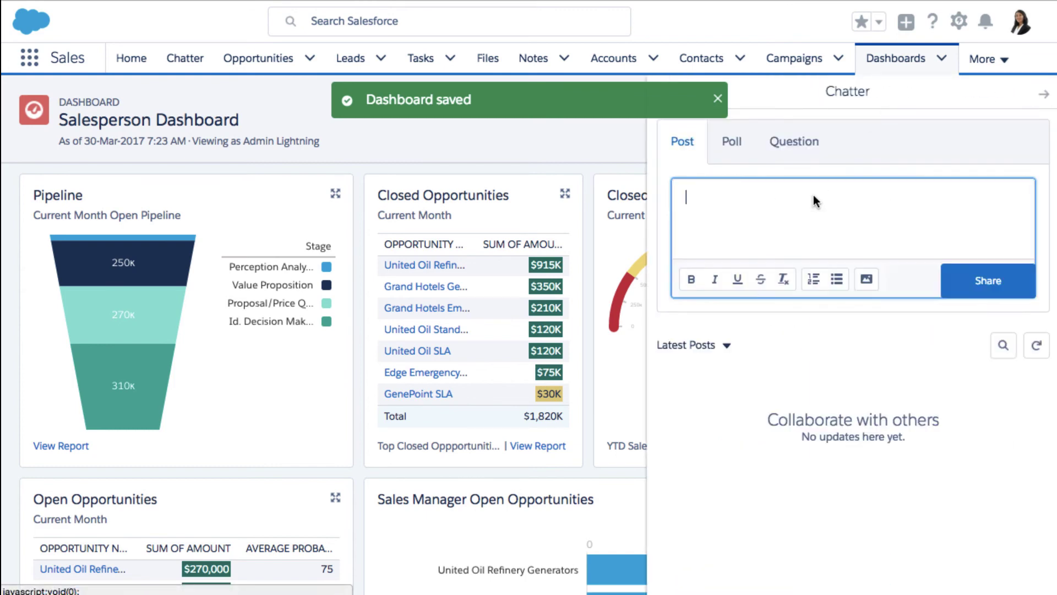
text(Check out my latest Sales Dashboard!)
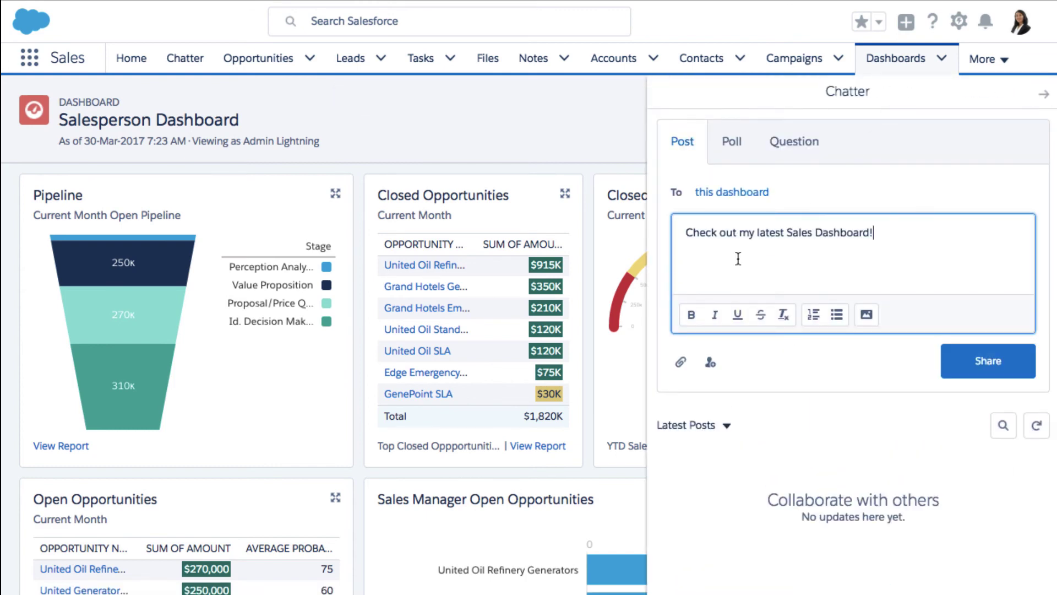
click(996, 361)
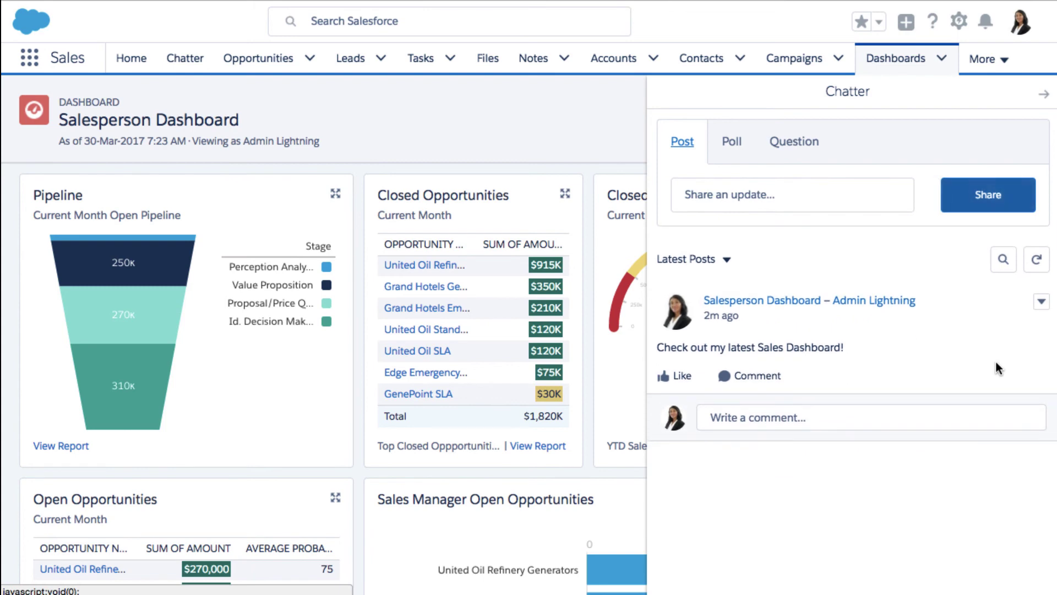
click(1047, 98)
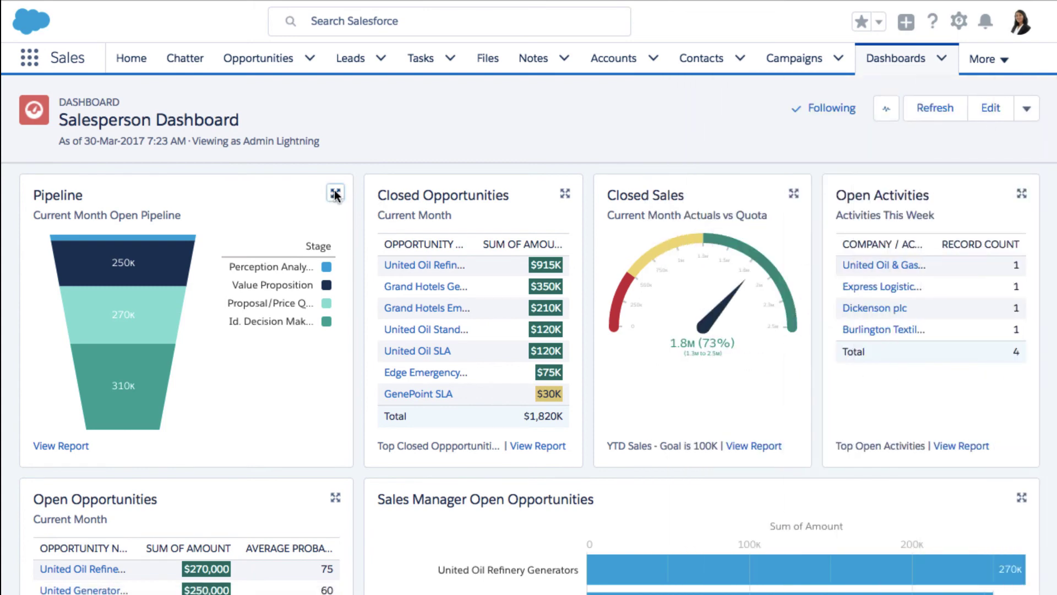
Expand the Pipeline component, page through to Closed Sales, and open its underlying report.
click(335, 194)
click(973, 338)
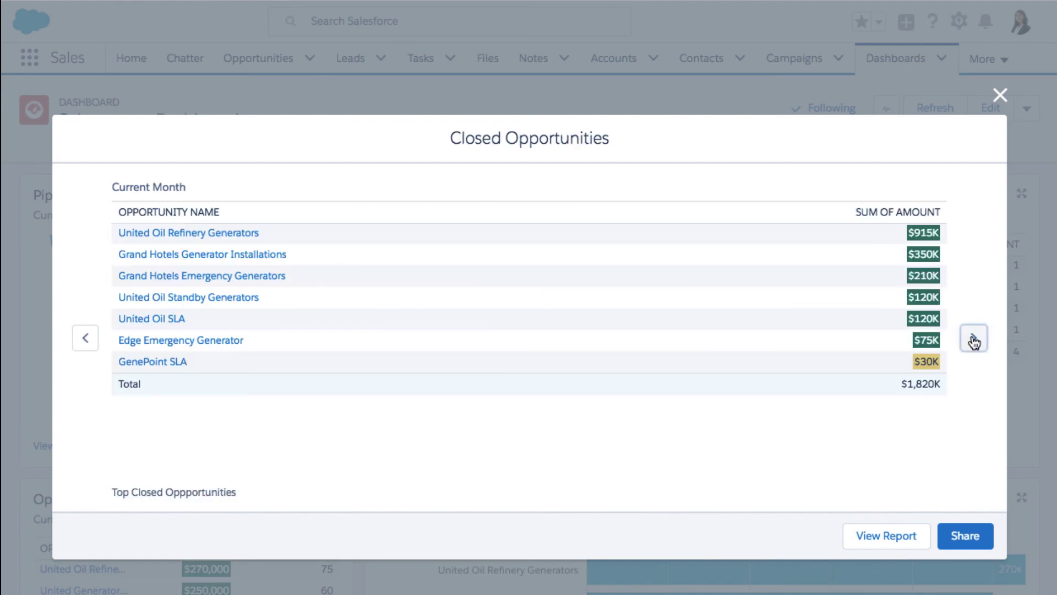
click(973, 338)
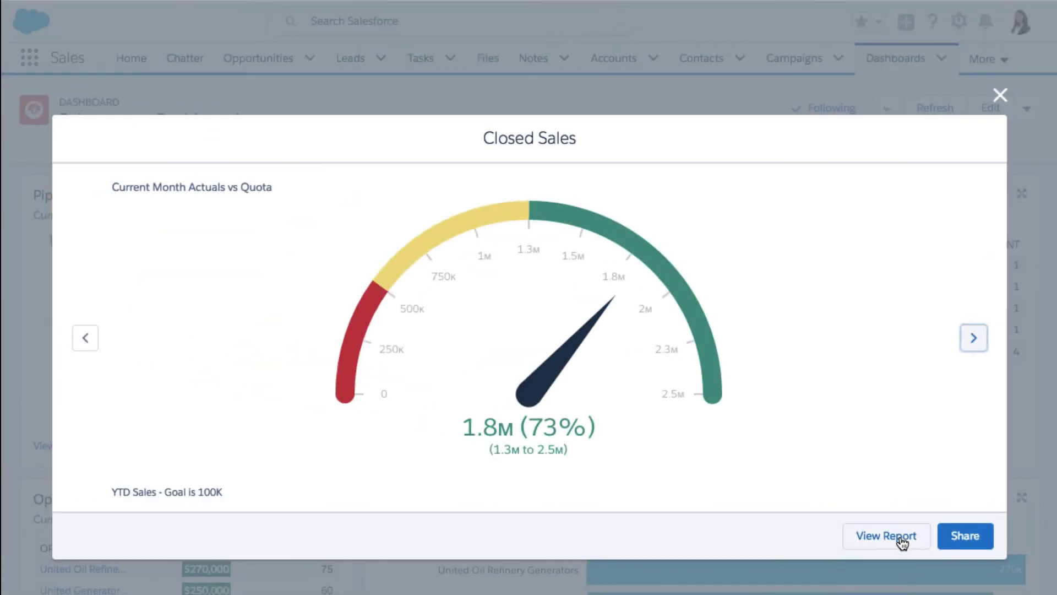
click(902, 533)
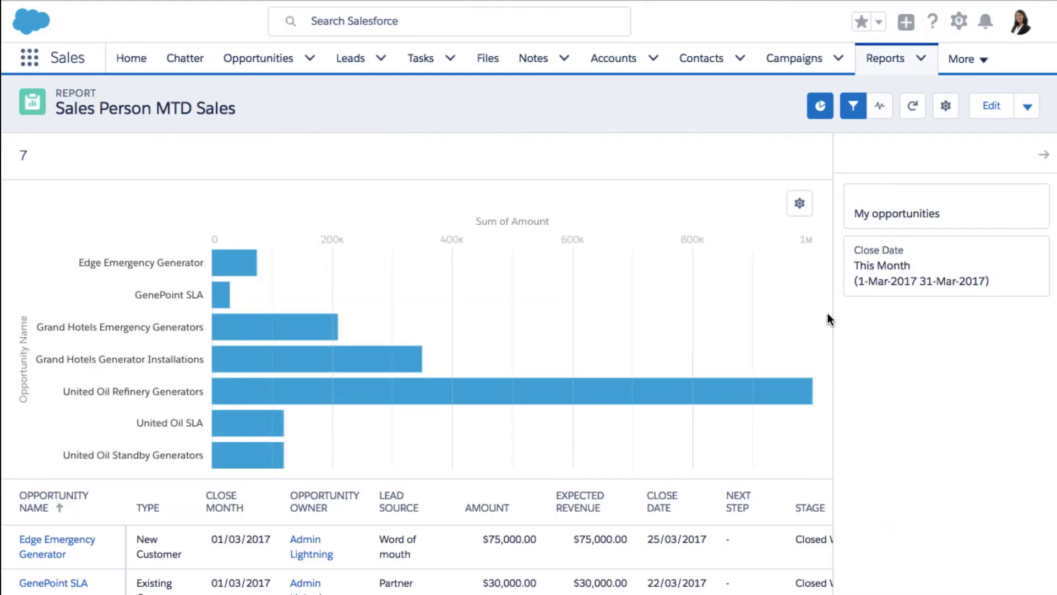
Try the column, line and donut displays for the report chart and settle on the scatter chart.
click(800, 203)
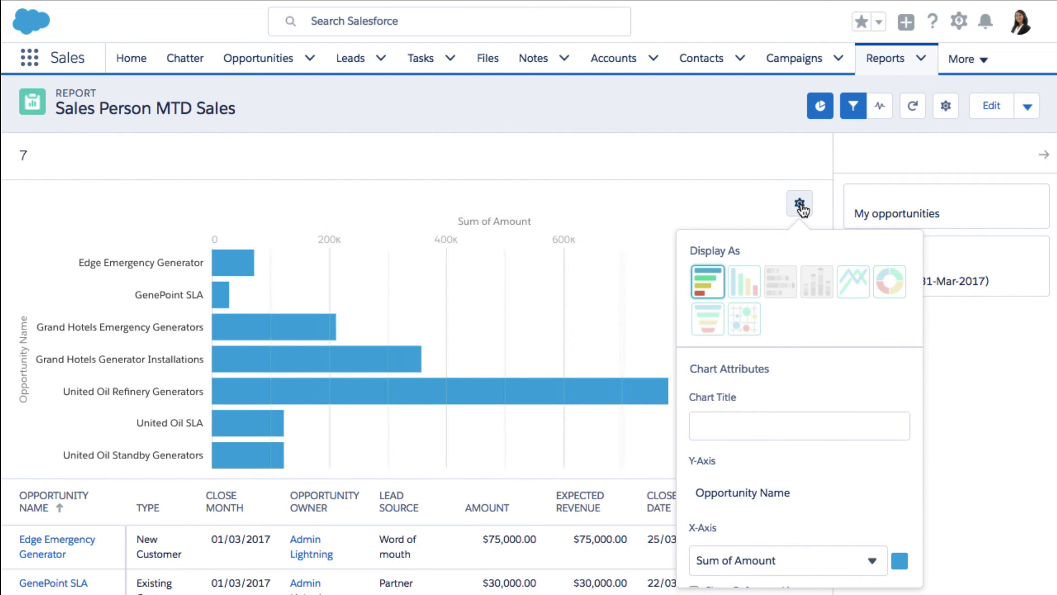
click(748, 282)
click(853, 284)
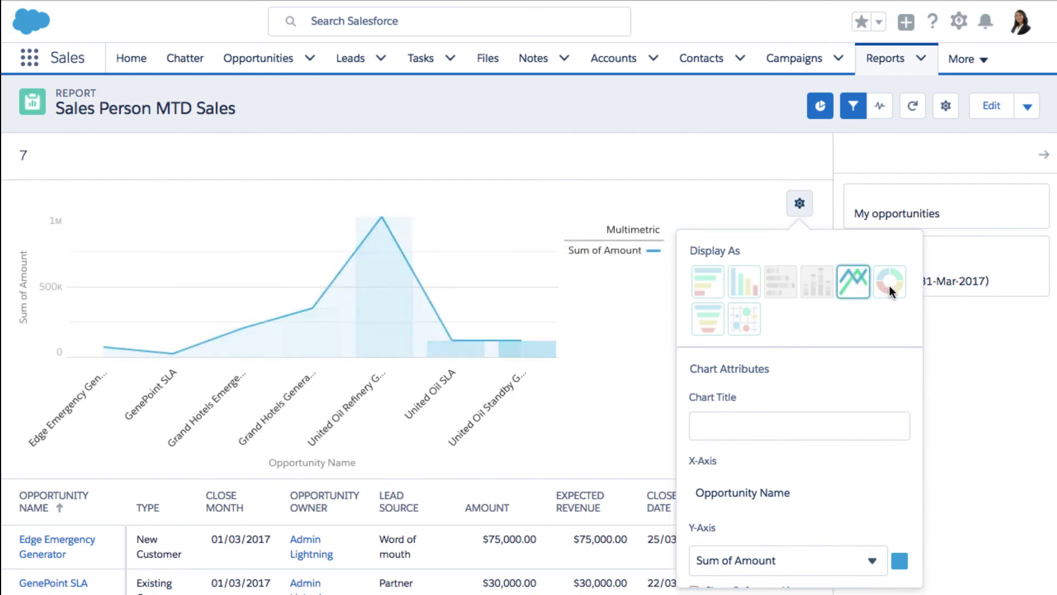
click(890, 286)
click(747, 318)
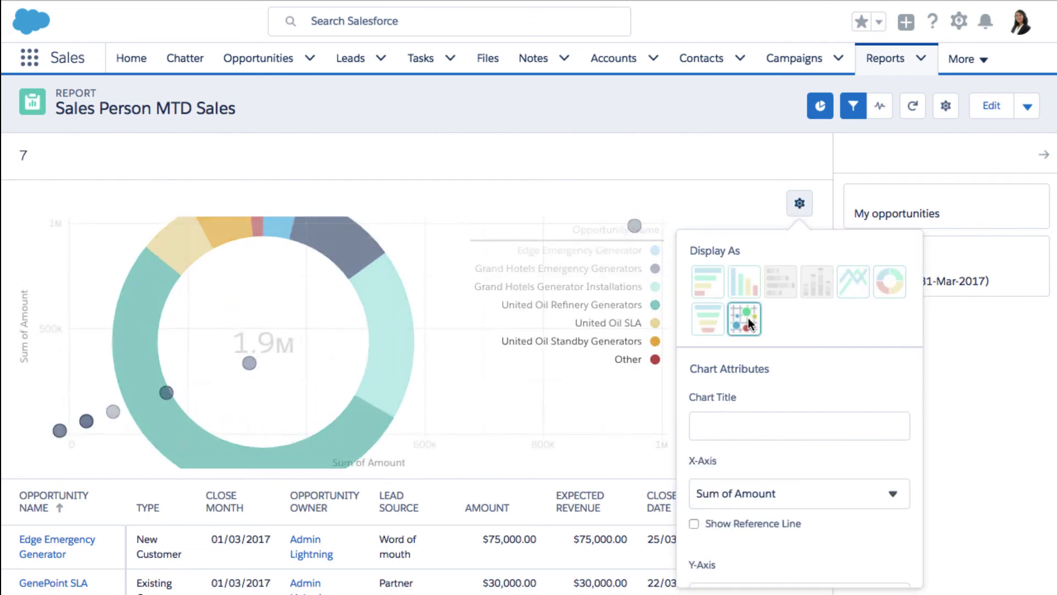
click(810, 207)
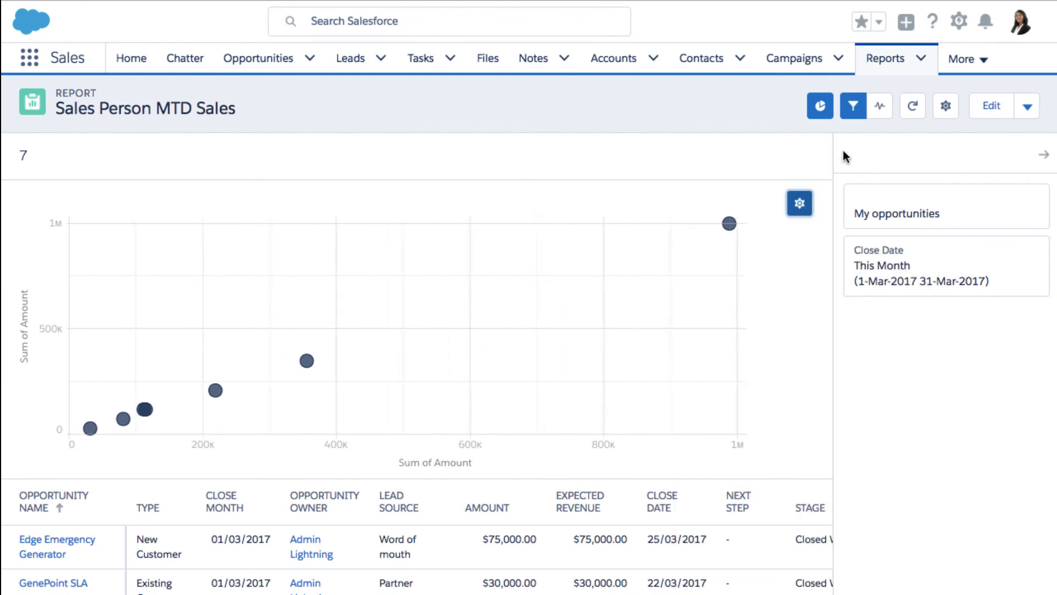
Share the Chatter post "Loving the scatter chart" on the Sales Person MTD Sales report.
click(881, 108)
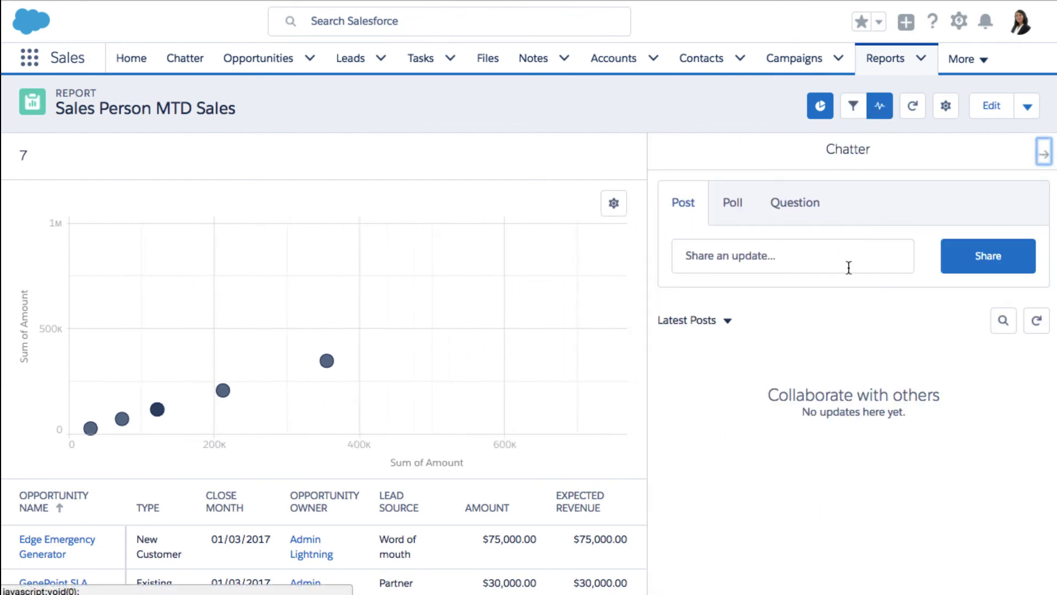
click(840, 257)
text(Loving the scatter chart)
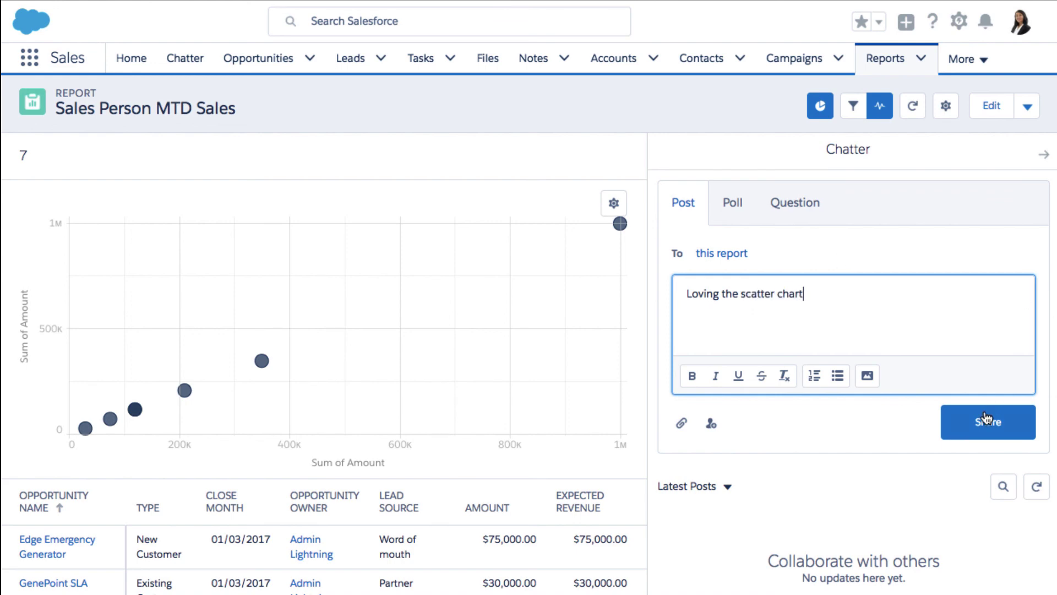
click(985, 419)
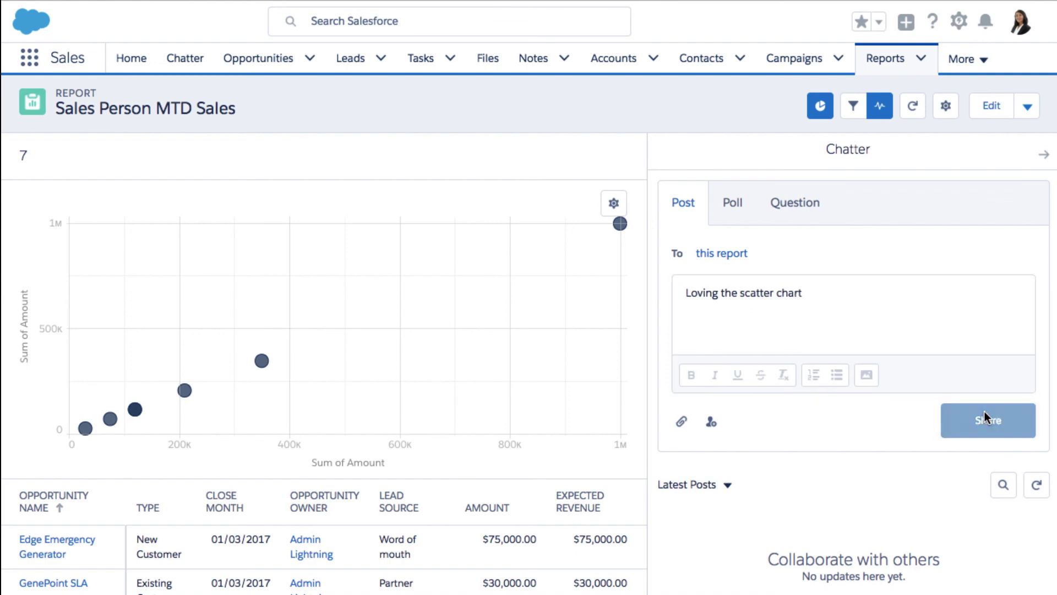